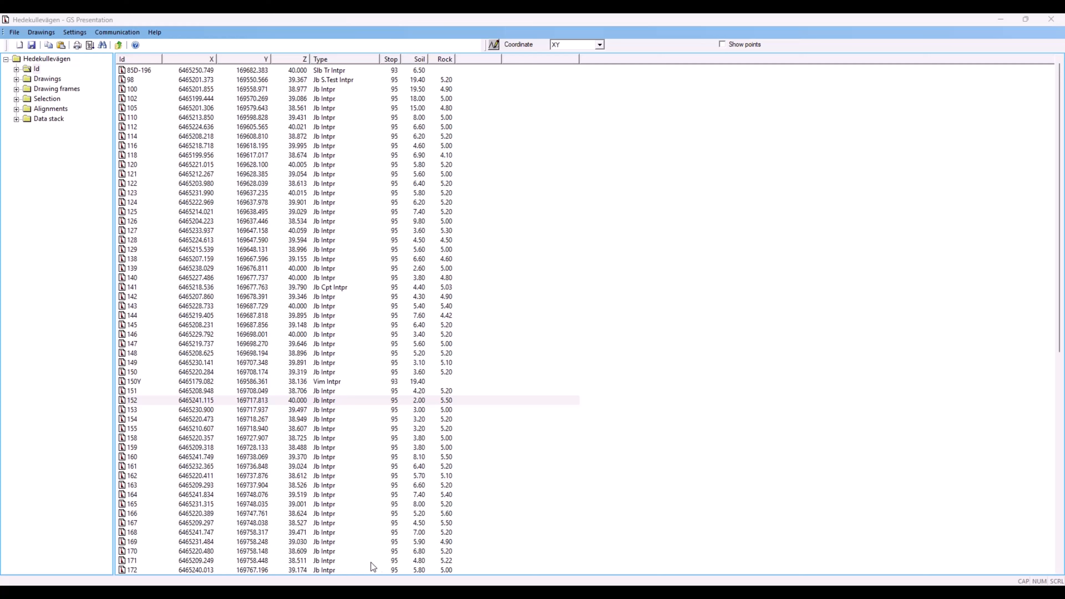
Open the GeoSuite Config Switcher, review the presentation standard, CAD version, Novapoint version and license settings, and close it without changes.
key("super")
type("config")
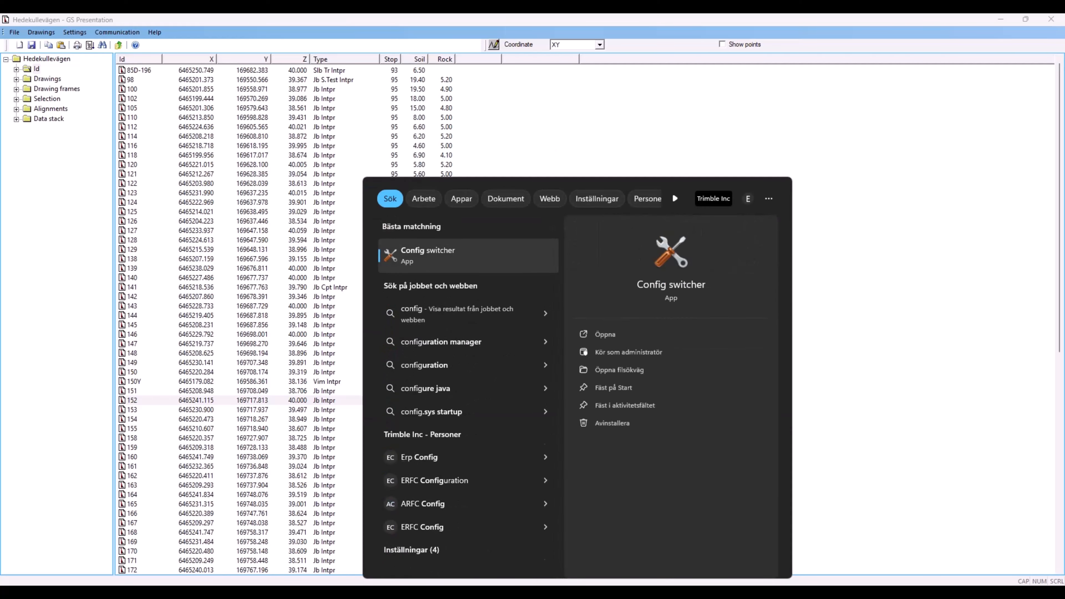
key("Return")
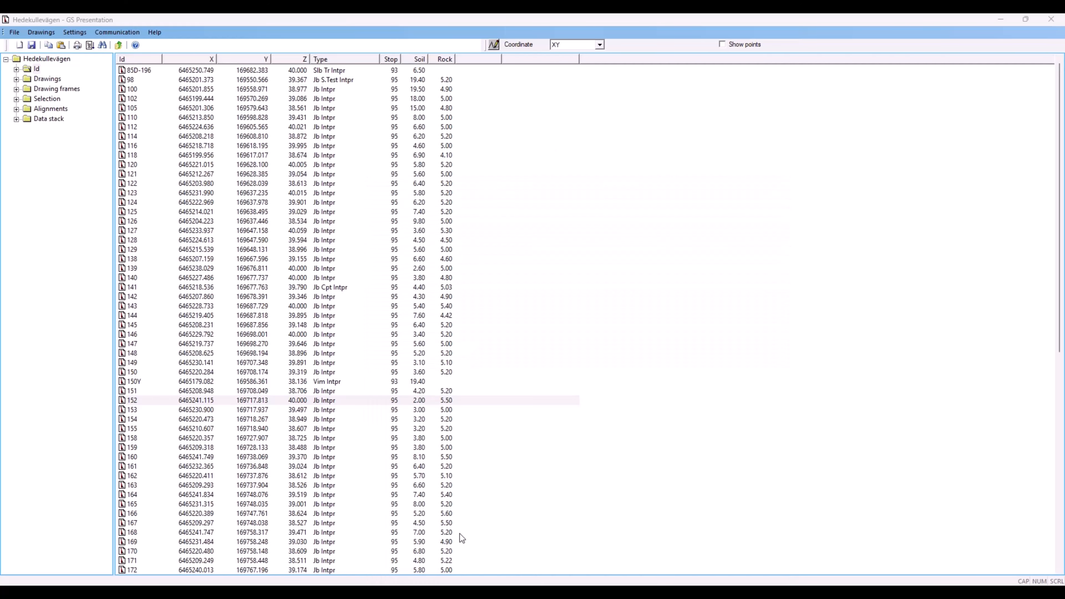
left_click_drag(245, 130, 428, 148)
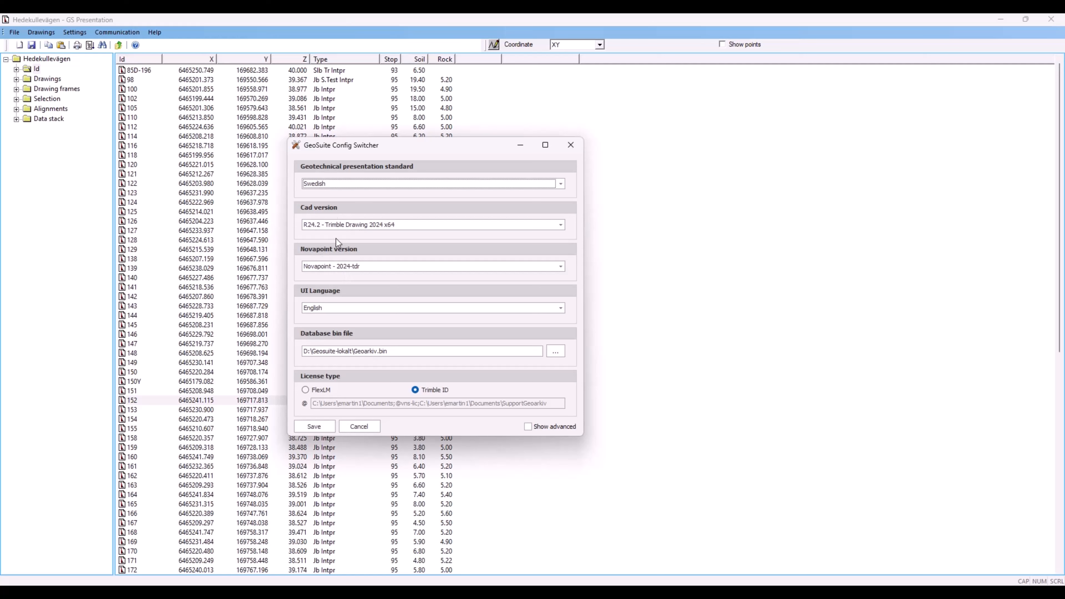
left_click(571, 146)
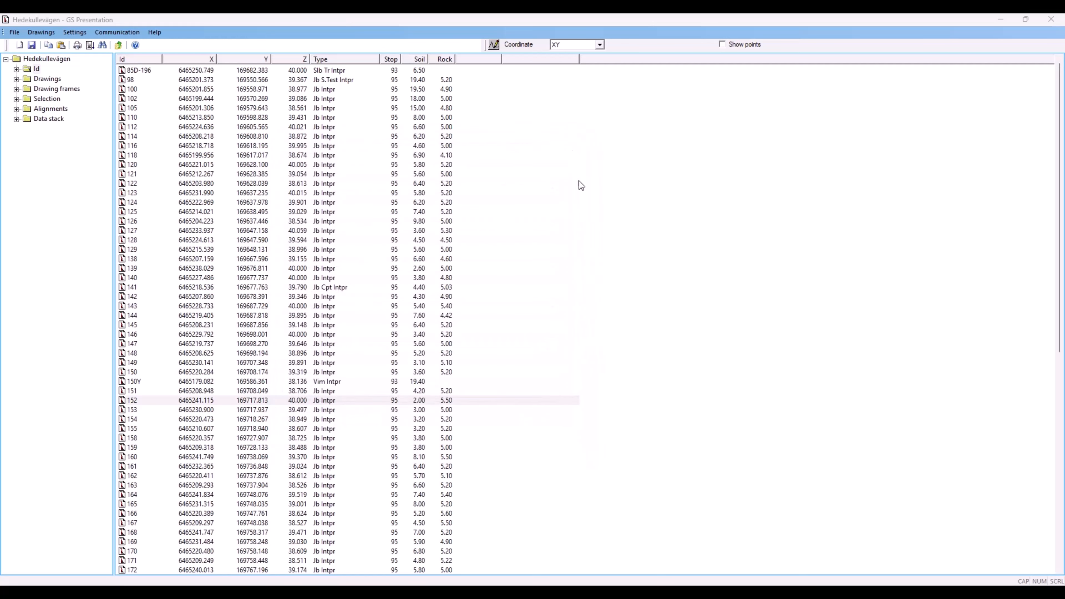
Switch to the HEDEKULLEVÄGEN DEMO project in Quadri and start the CAD program from it.
mouse_move(692, 586)
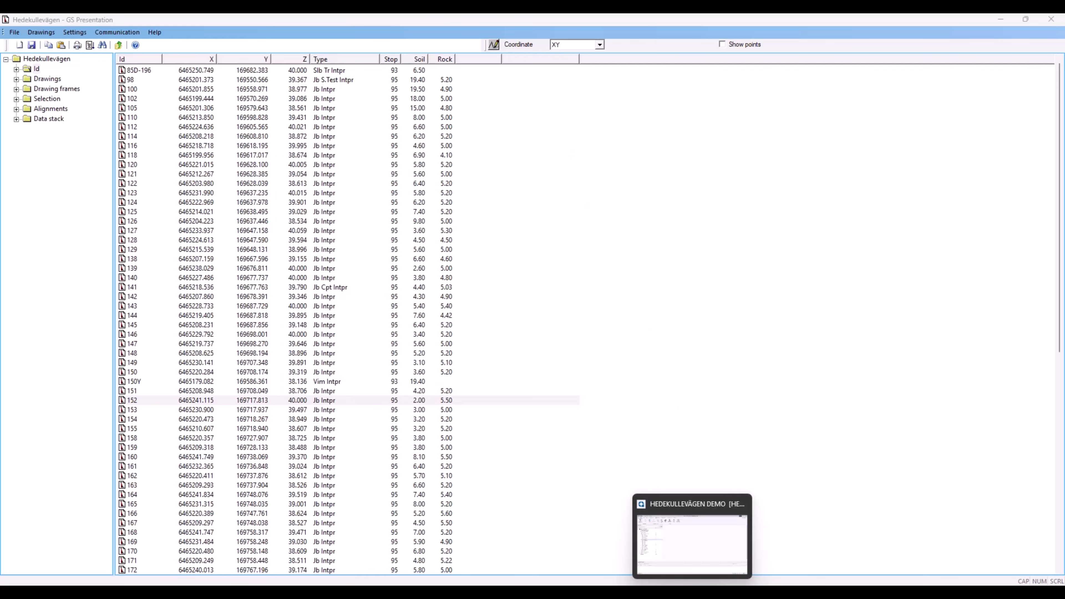
left_click(692, 545)
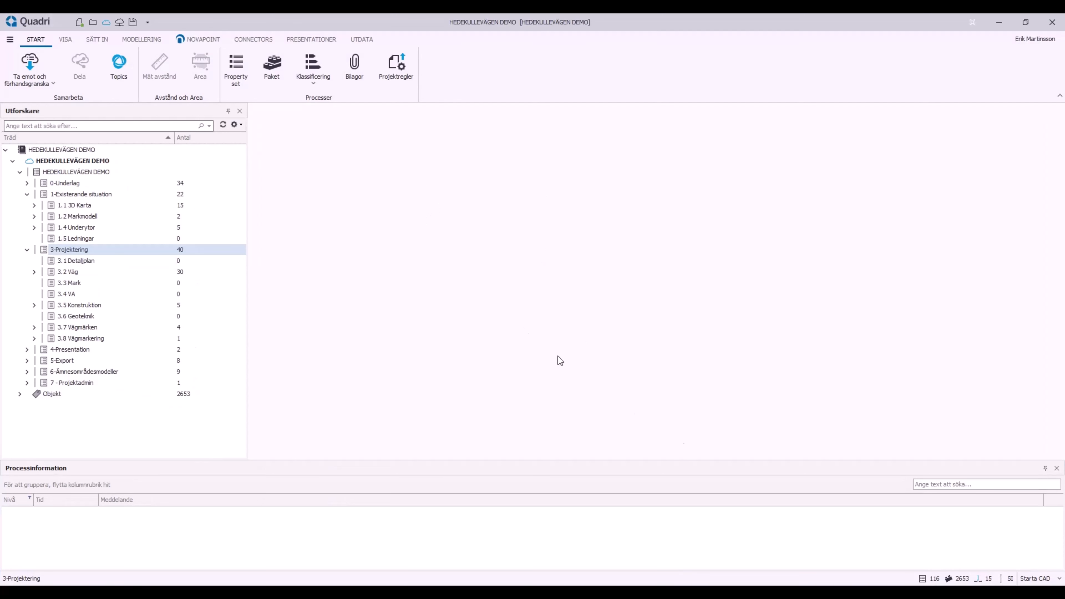
left_click(1042, 580)
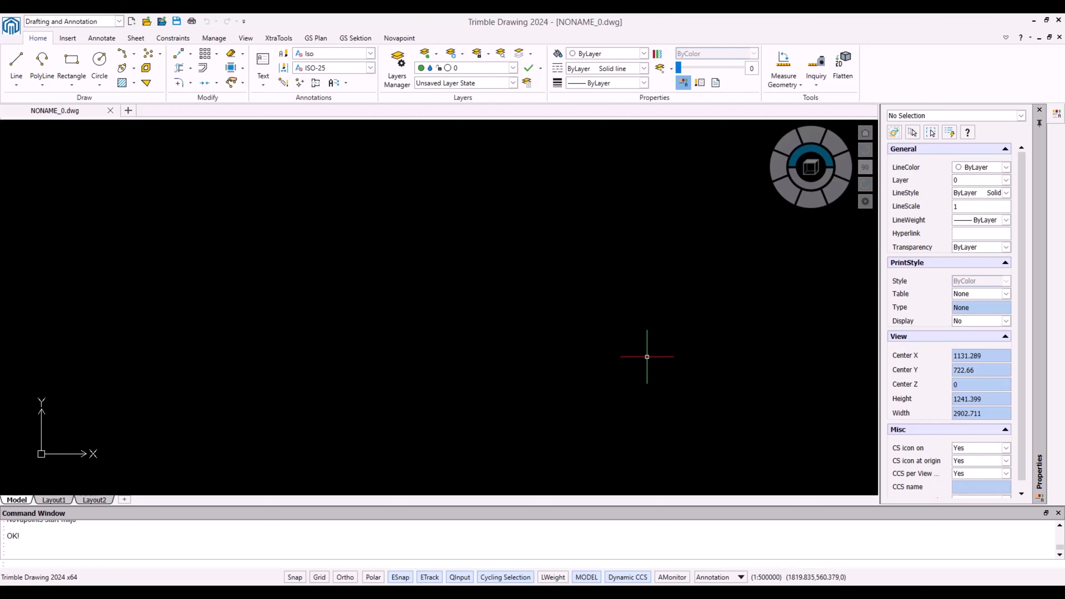
Switch to GS Presentation and generate a 1:400 plan drawing of the hole project in the running Trimble Drawing session.
mouse_move(655, 588)
left_click(656, 541)
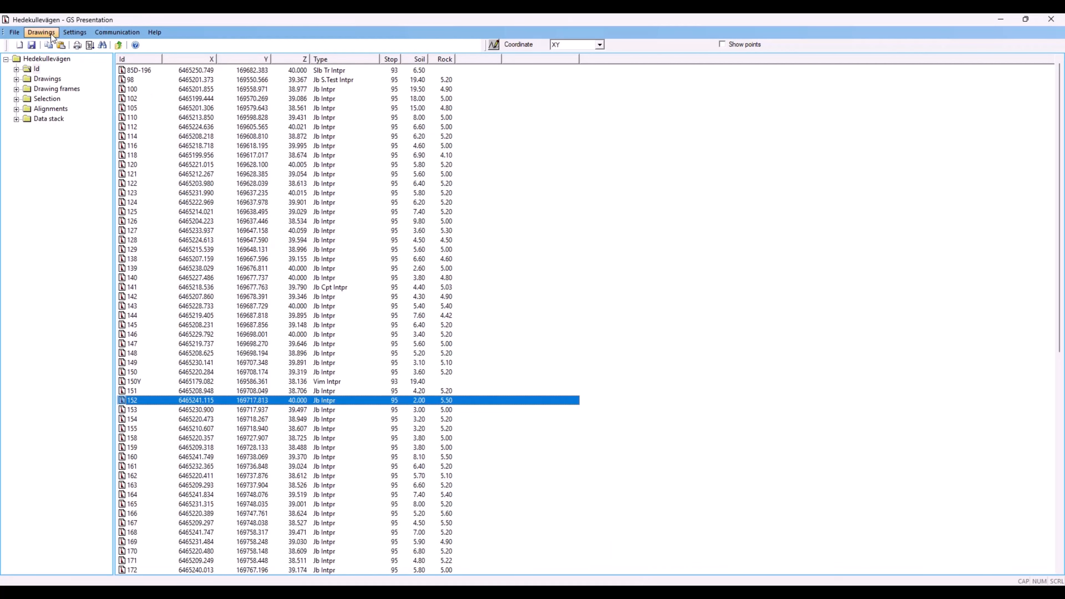
left_click(41, 32)
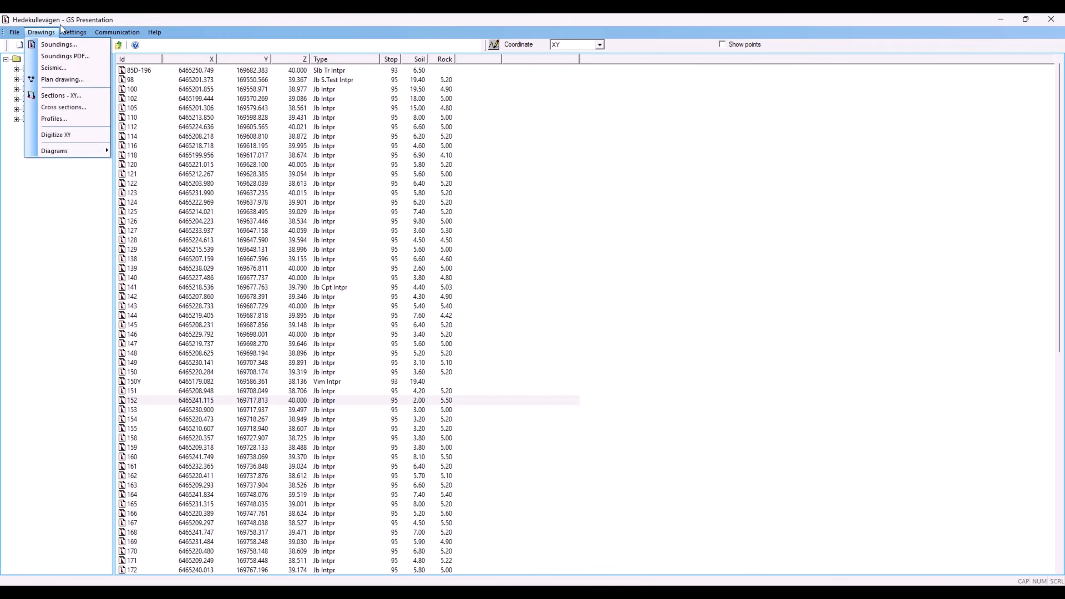
left_click(50, 81)
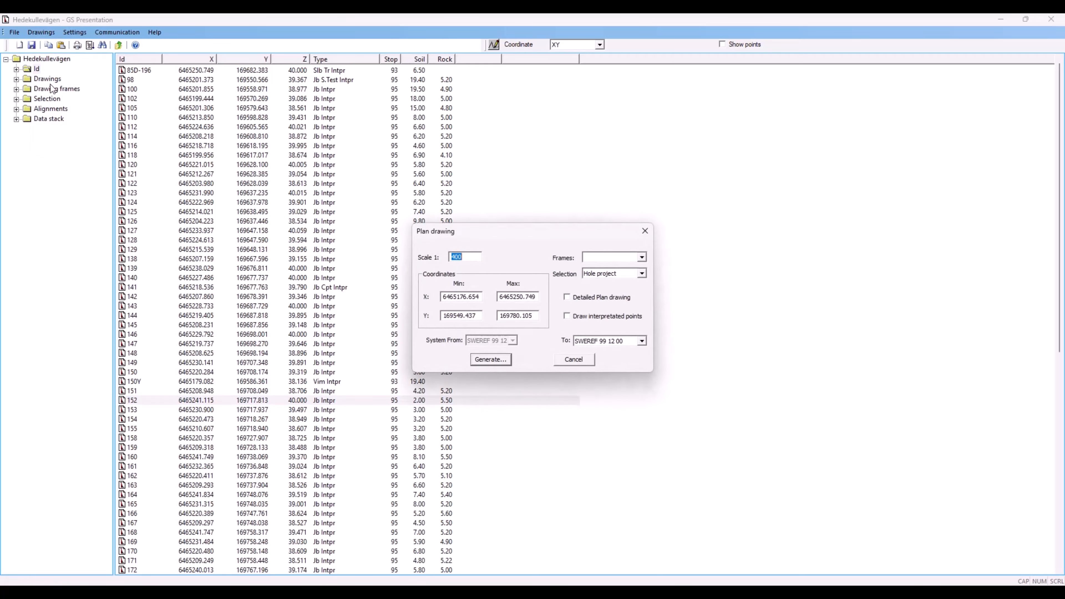
left_click(503, 361)
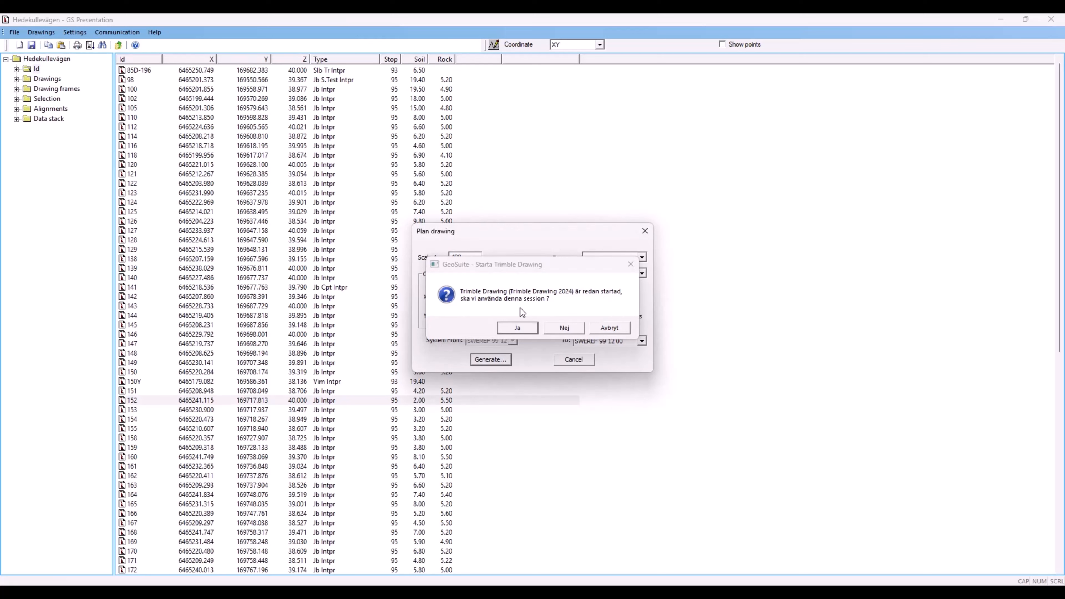
left_click(519, 328)
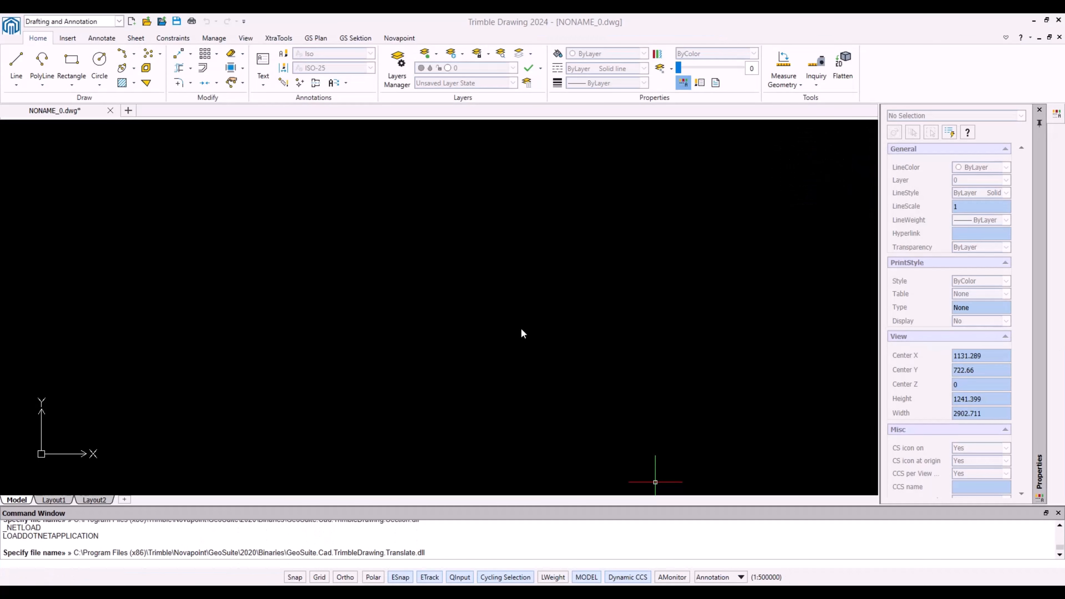
left_click(526, 373)
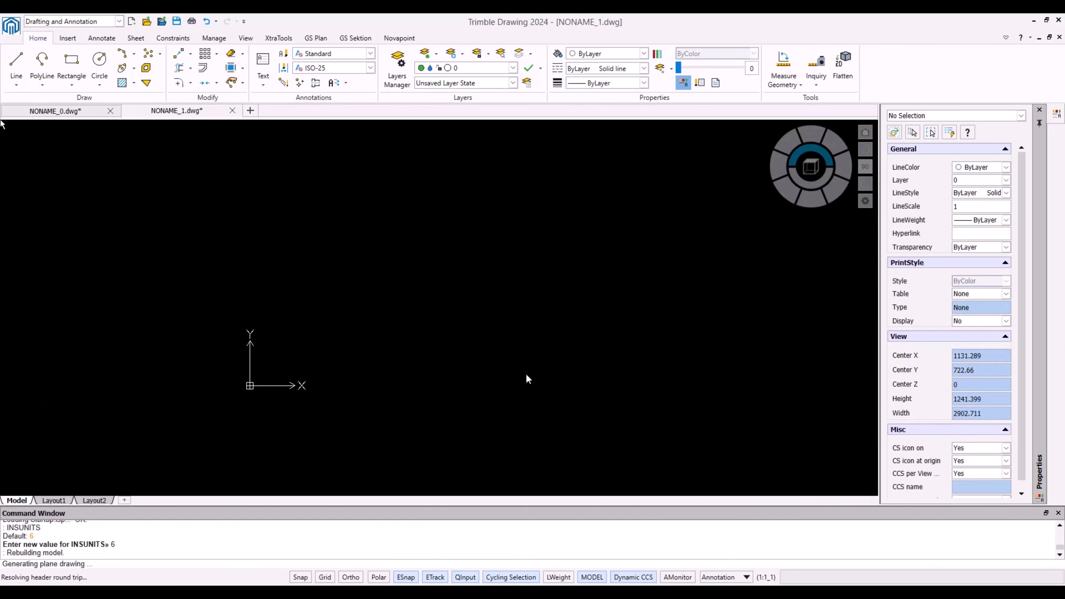
Examine the borehole symbols in the generated plan and the available GS Plan and GS Sektion tools.
middle_click_drag(252, 320, 404, 308)
mouse_move(528, 295)
middle_mouse_down()
mouse_move(412, 344)
mouse_move(454, 317)
middle_mouse_up()
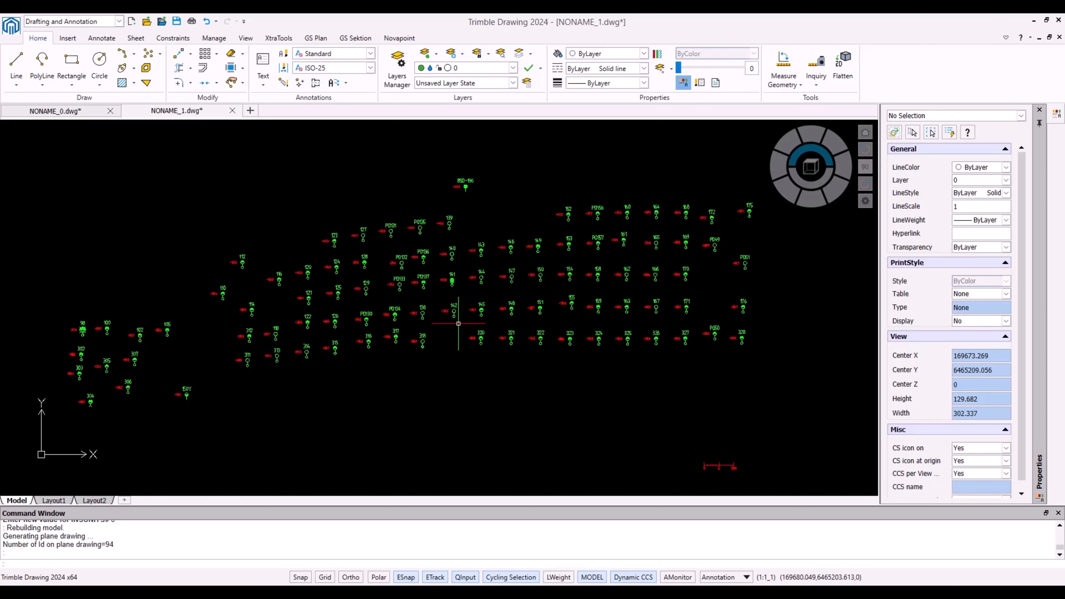
middle_click_drag(335, 239, 345, 238)
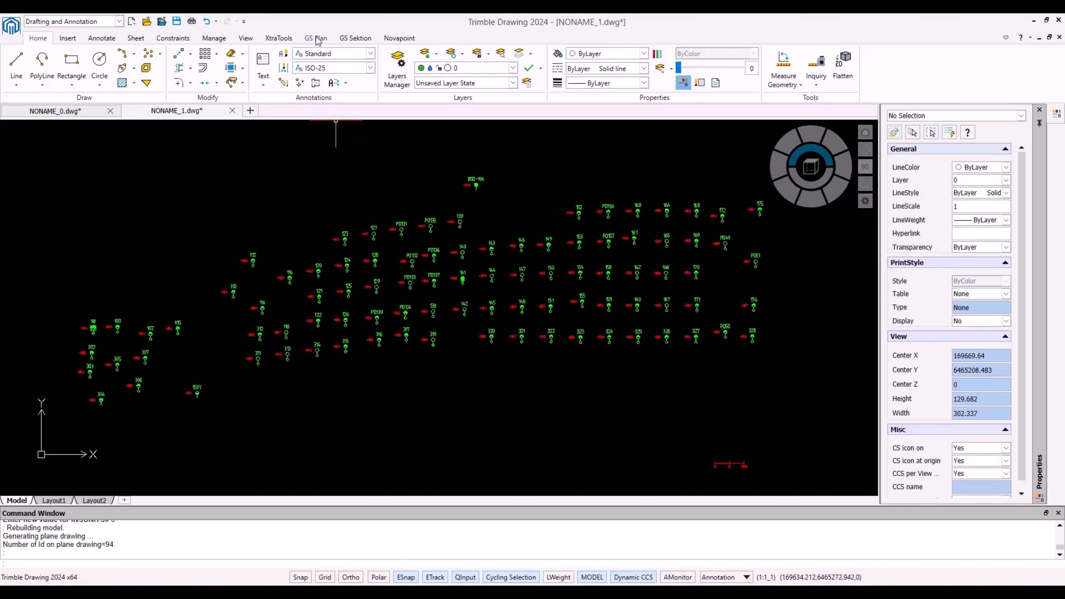
left_click(317, 38)
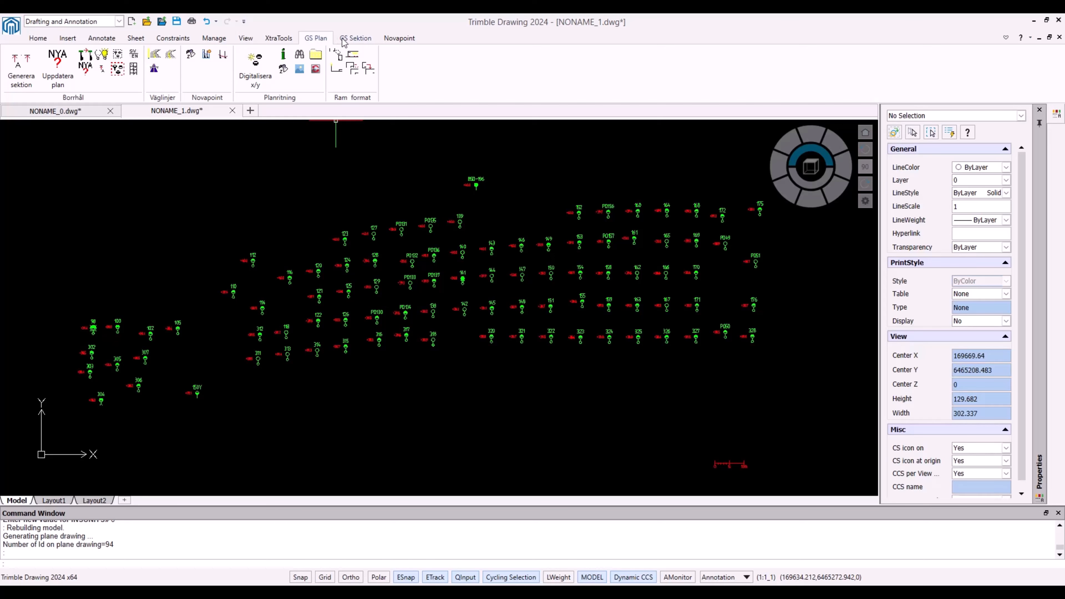
left_click(346, 40)
left_click(319, 39)
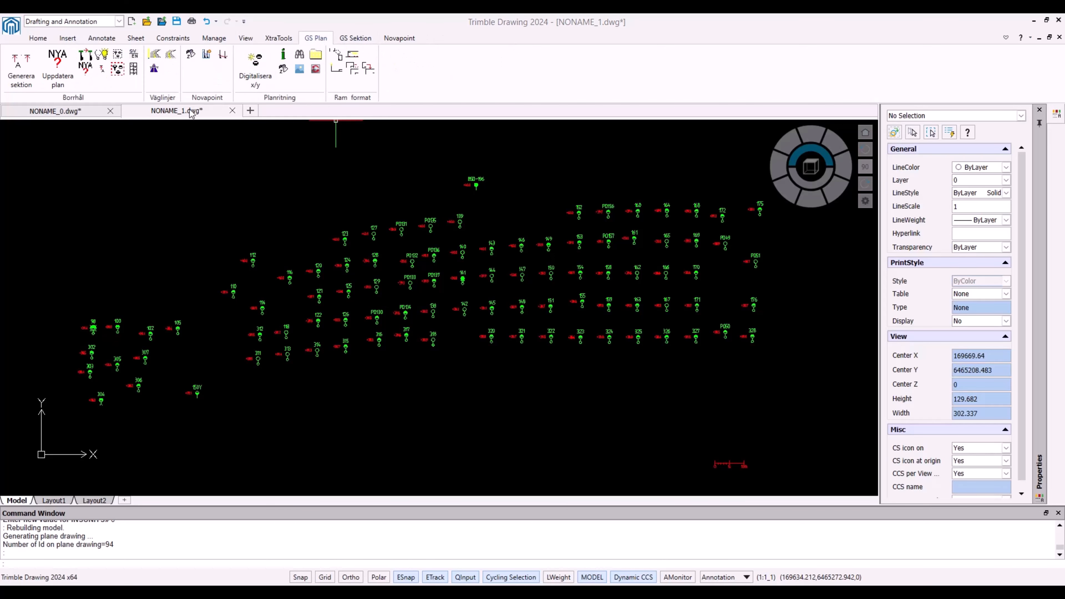
middle_click_drag(190, 204, 204, 200)
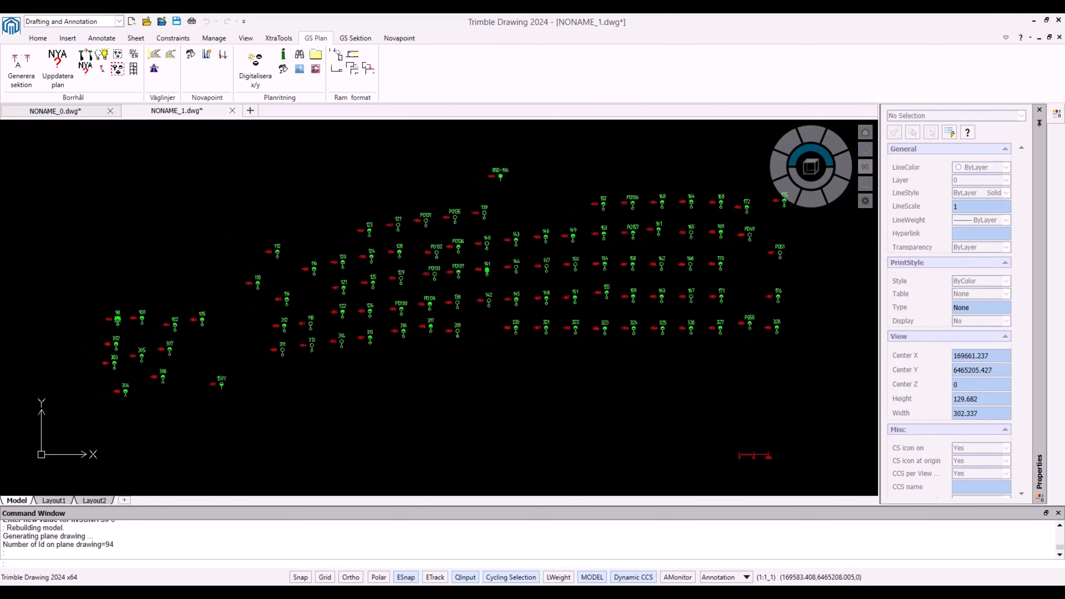
scroll(101, 320, "up", 3)
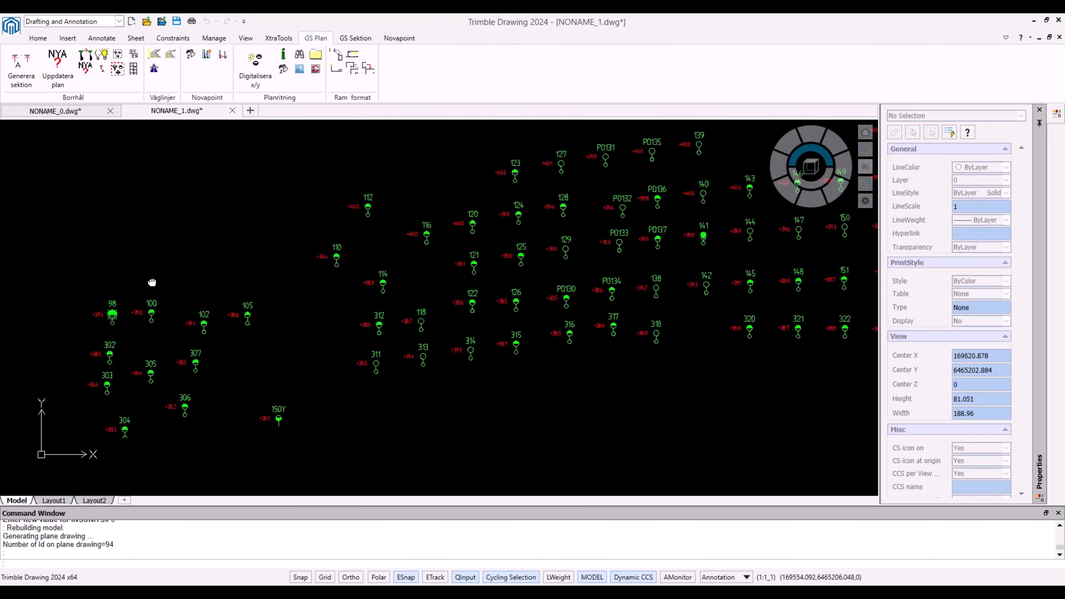
middle_click_drag(153, 281, 199, 266)
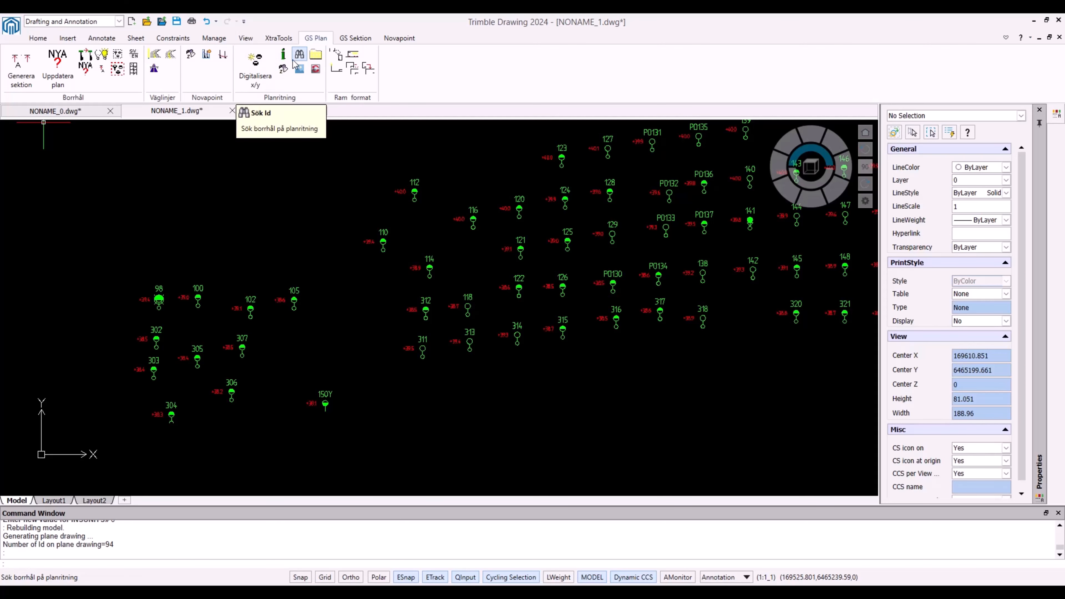
middle_click_drag(174, 299, 198, 284)
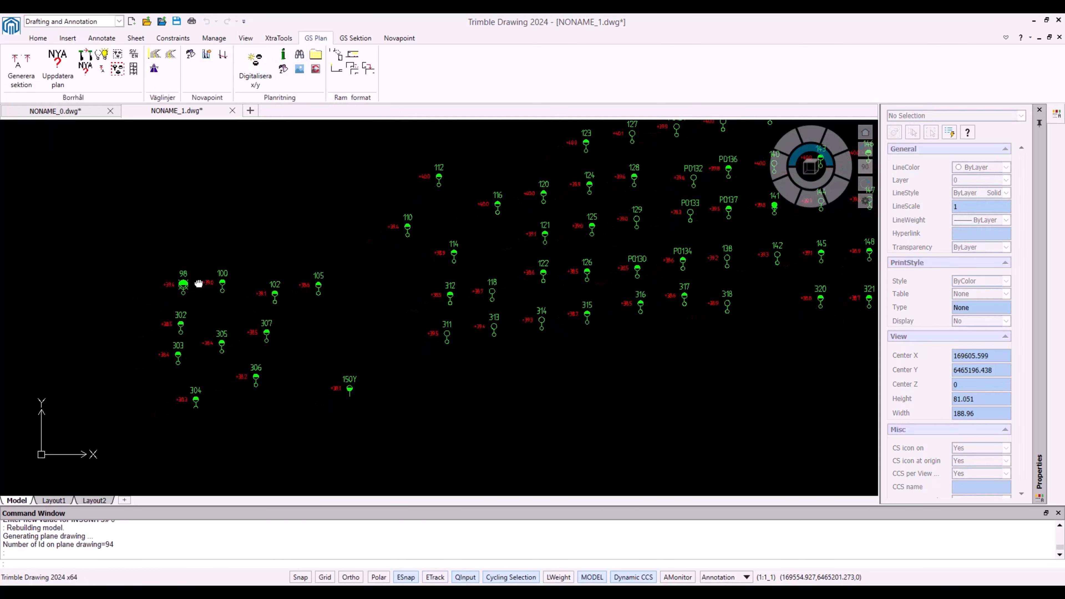
middle_click_drag(328, 264, 214, 297)
middle_click_drag(302, 278, 272, 286)
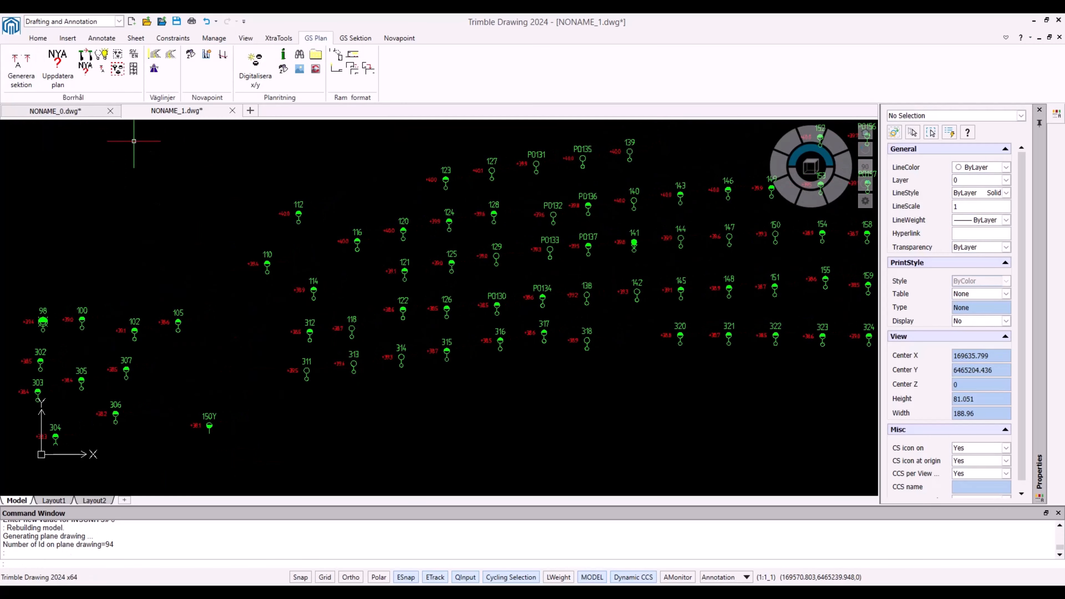
Generate section A through boreholes 314, 122, 121 and 120 with 3.12 corridor widths, length scale 1:100 and the default Novapoint drawing scale.
left_click(21, 69)
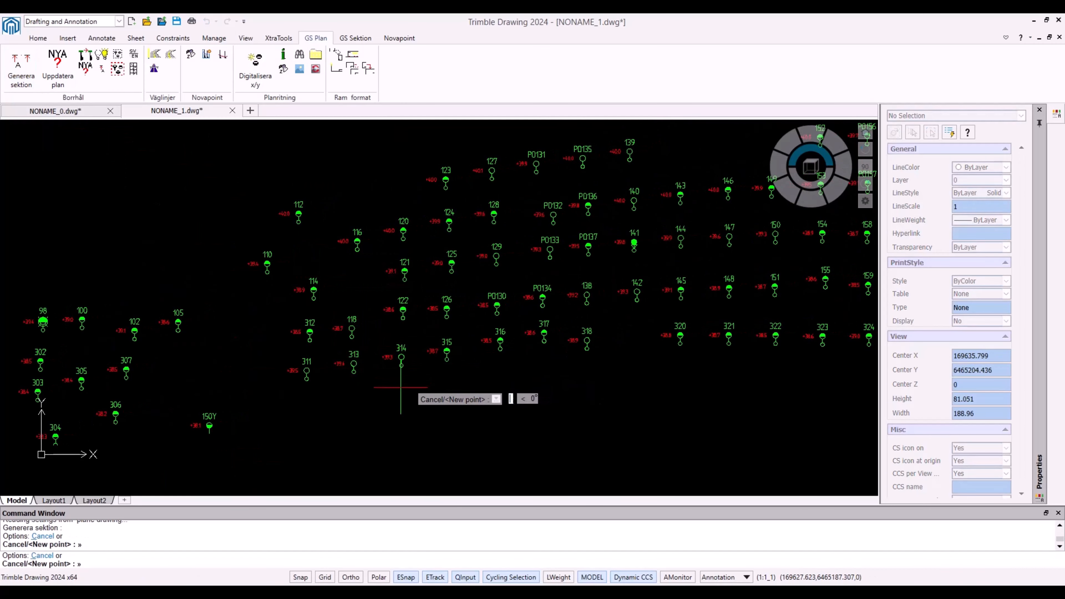
right_click(404, 204)
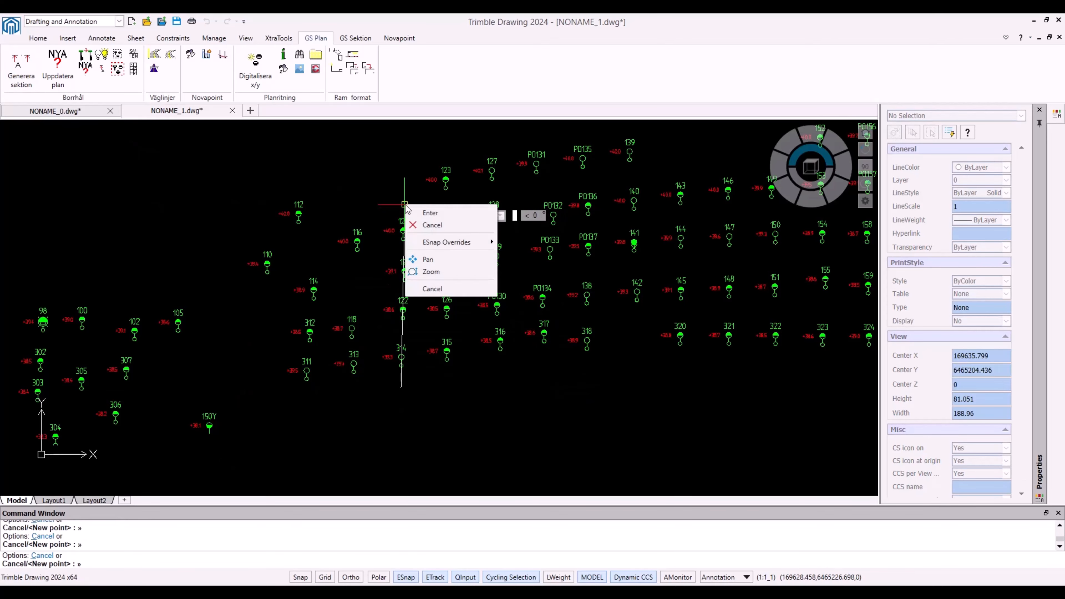
left_click(422, 213)
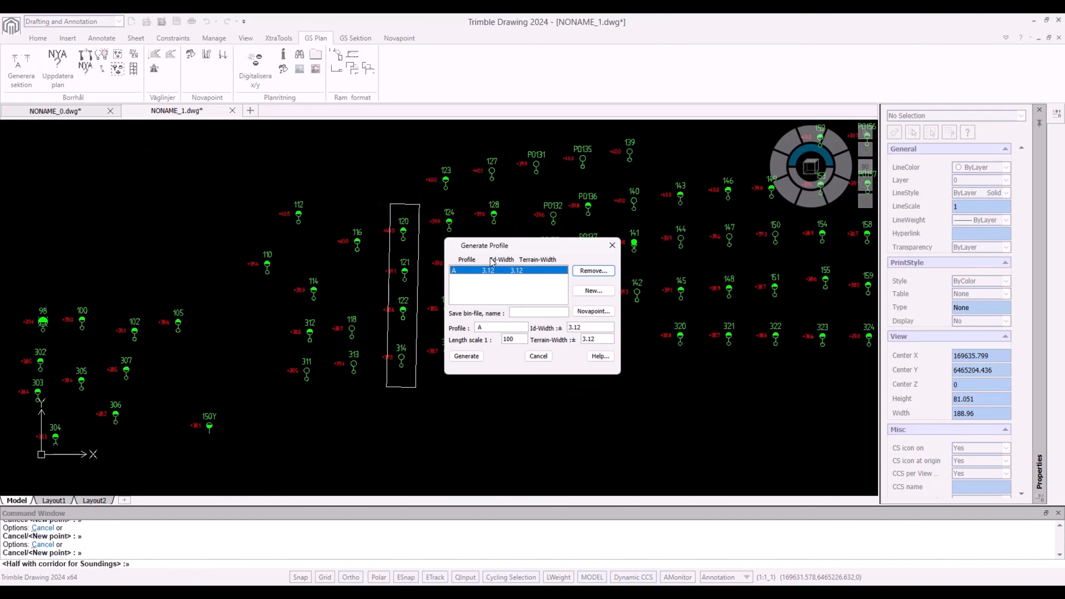
left_click(473, 358)
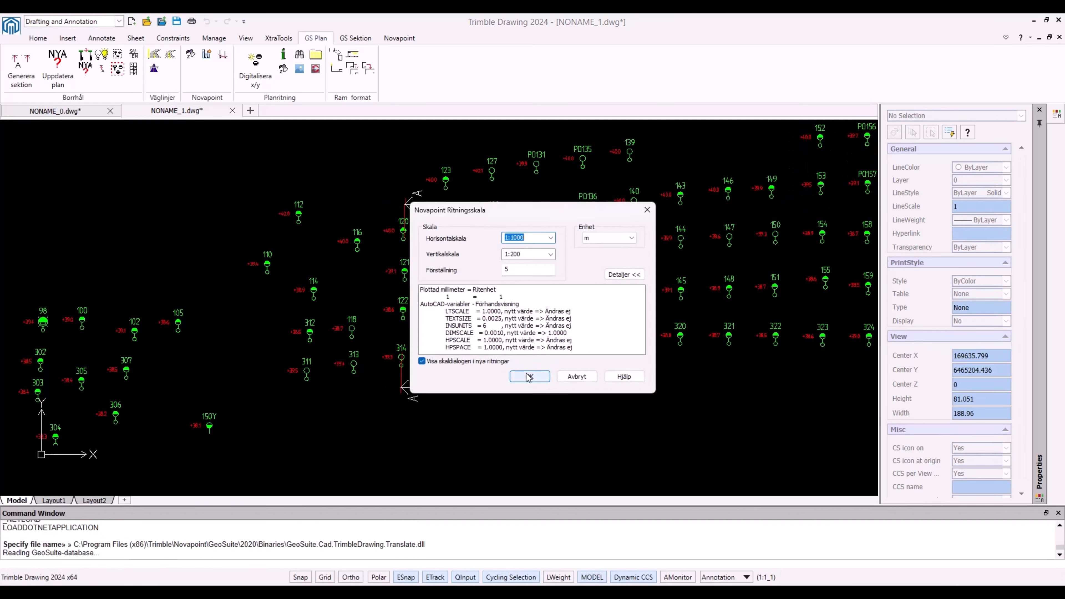
left_click(529, 376)
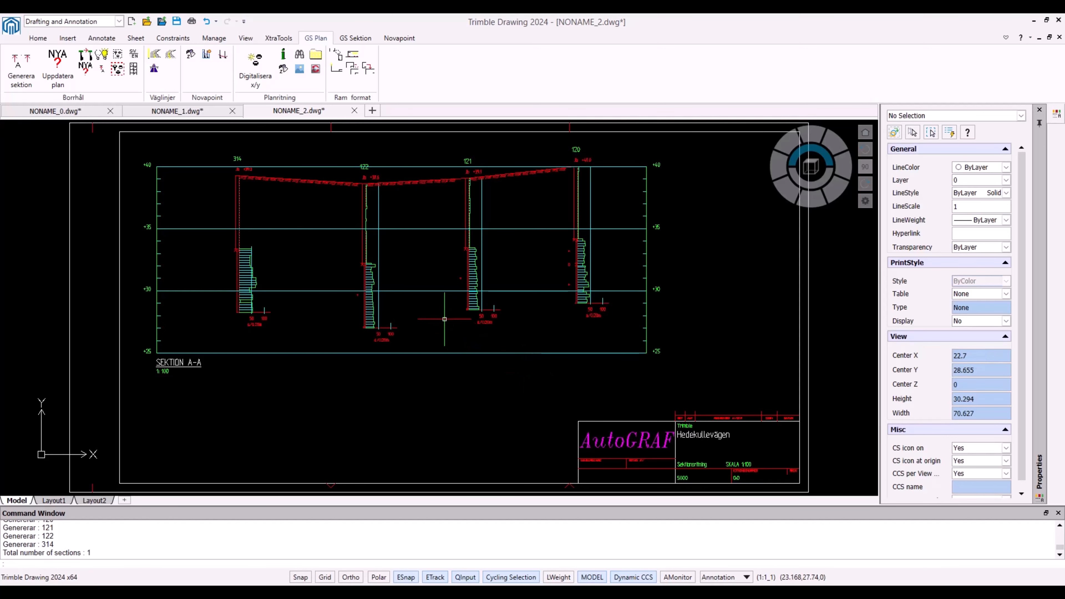
middle_click_drag(444, 318, 438, 359)
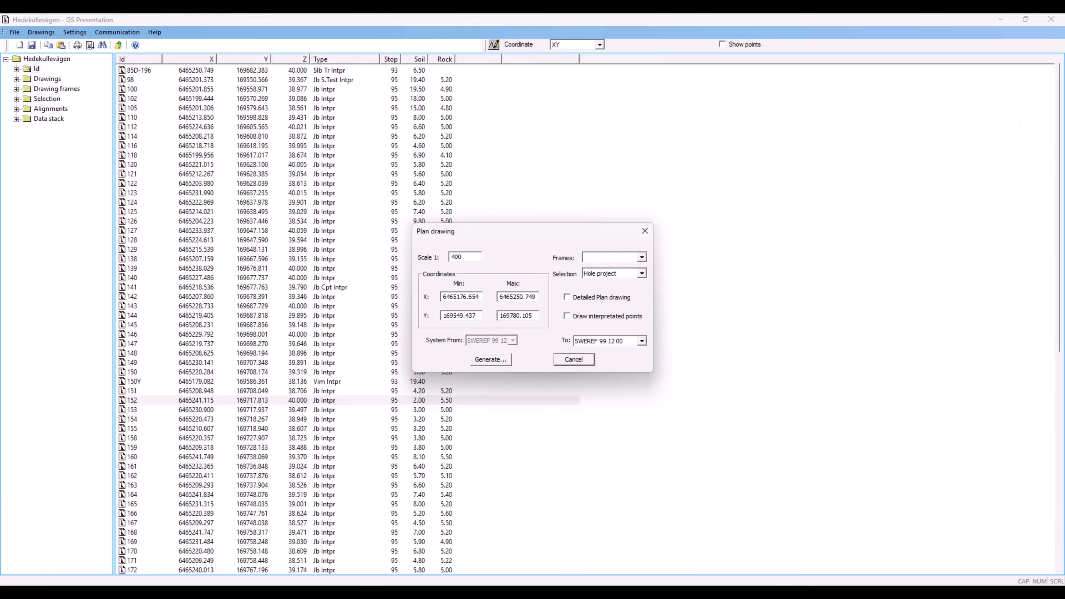
Switch to GS Presentation, dismiss the plan drawing settings, shrink the window over the CAD drawing and start a new cross-section profile.
left_click(561, 360)
mouse_move(320, 24)
left_mouse_down()
mouse_move(383, 113)
mouse_move(435, 154)
left_mouse_up()
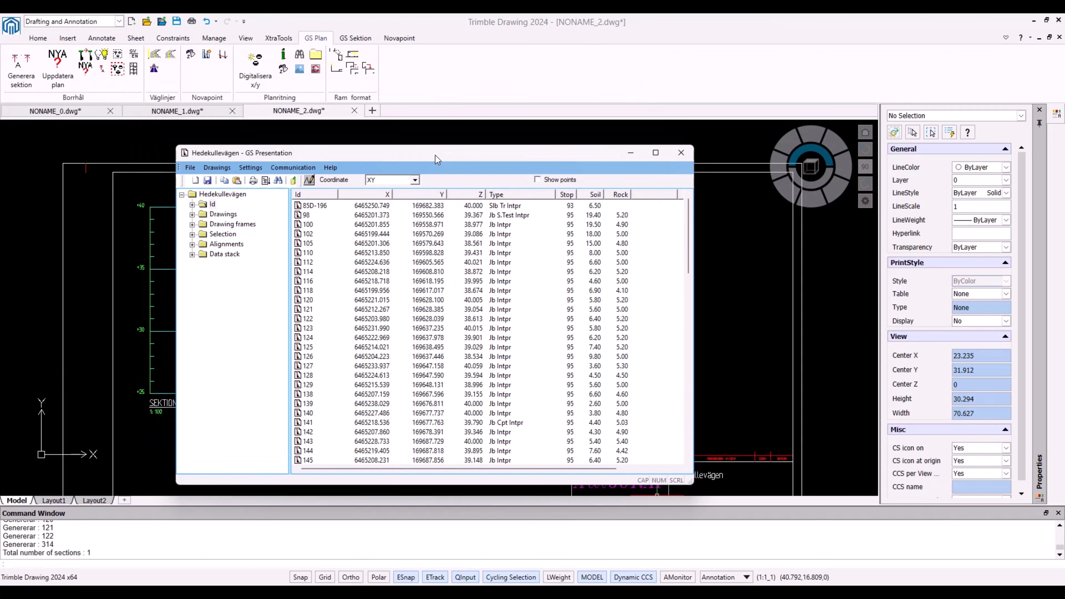
left_click(217, 167)
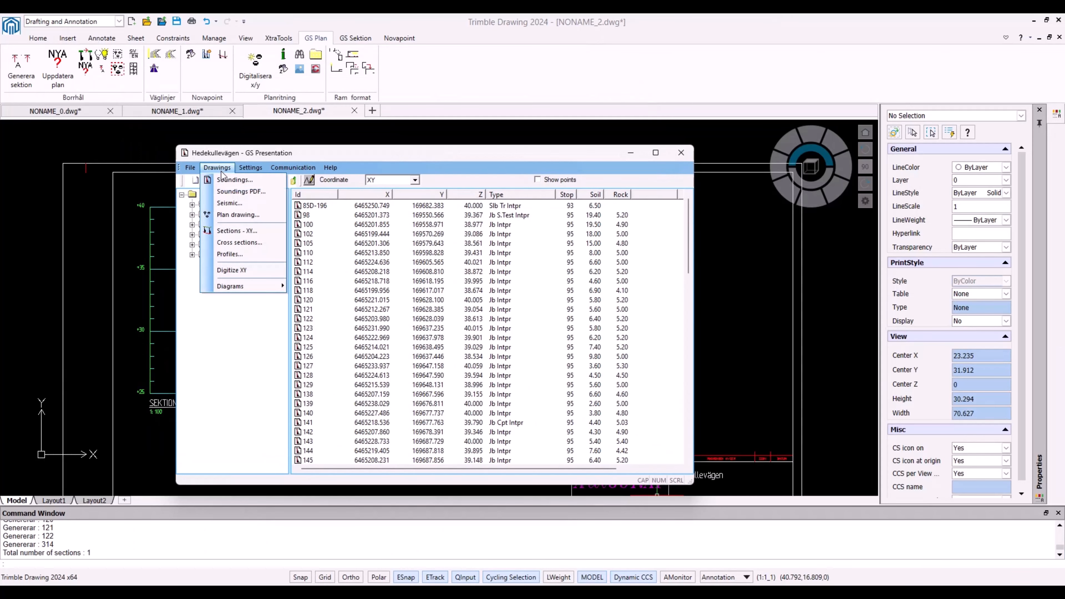
left_click(239, 243)
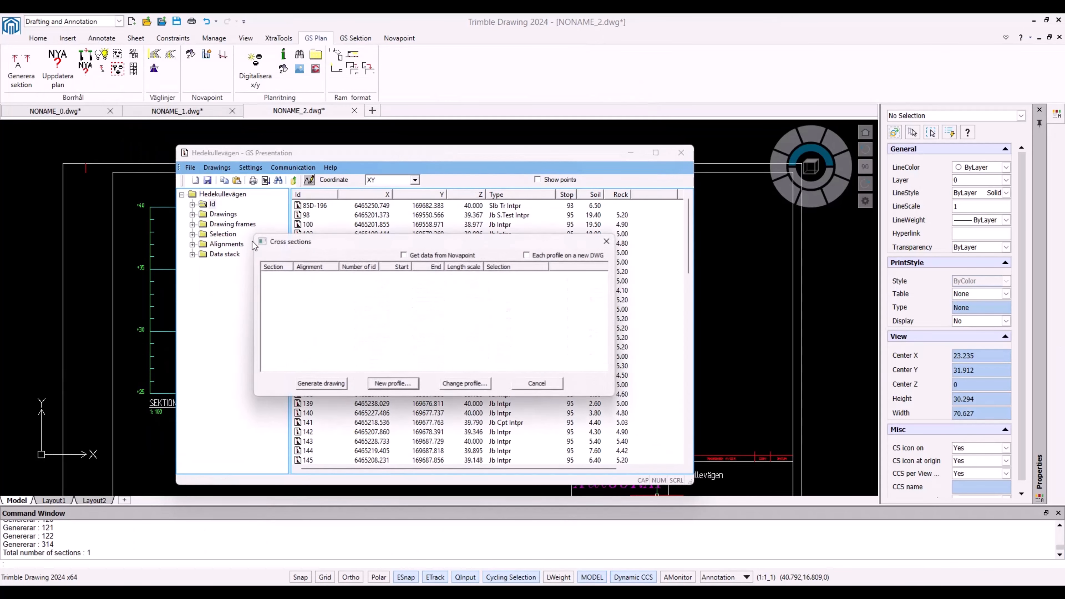
left_click(393, 385)
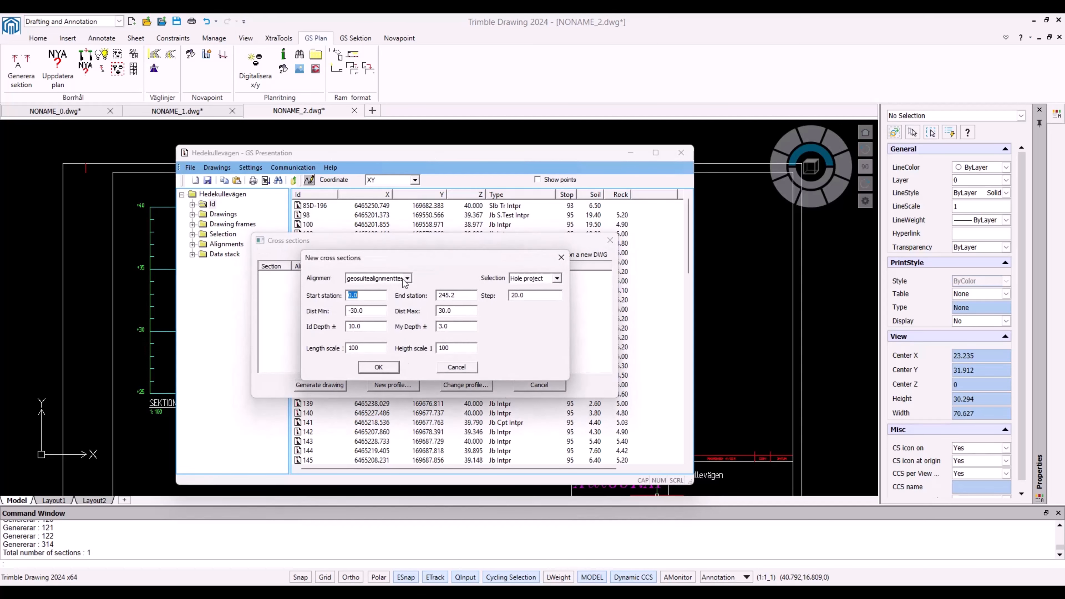
Draw the full extent (Hela) of the geosuitealignmenttest.vl alignment in the NONAME_1 plan drawing.
left_click(176, 111)
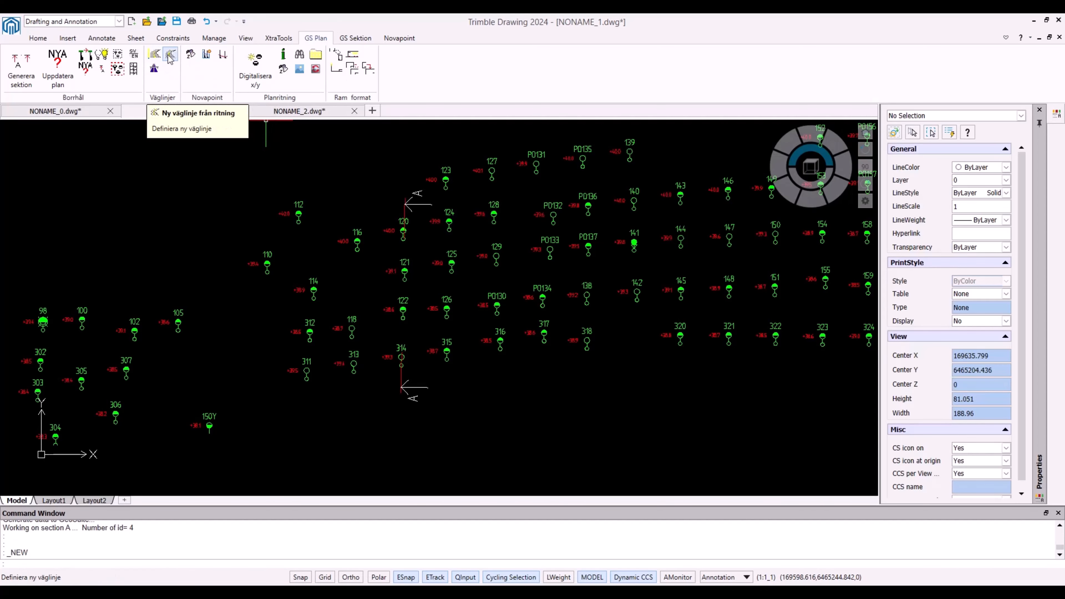
left_click(156, 56)
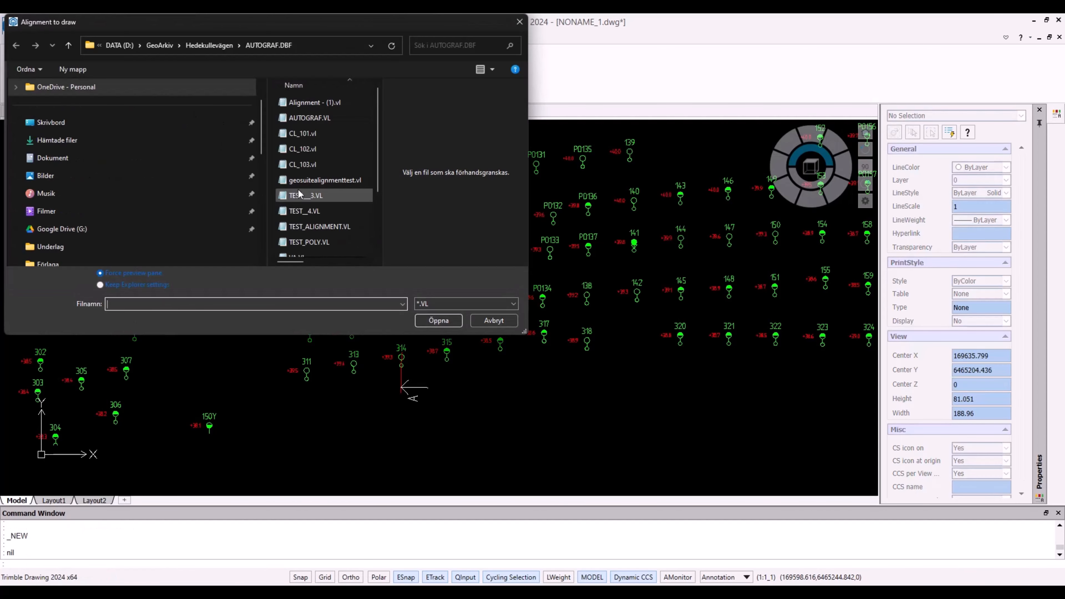
double_click(325, 181)
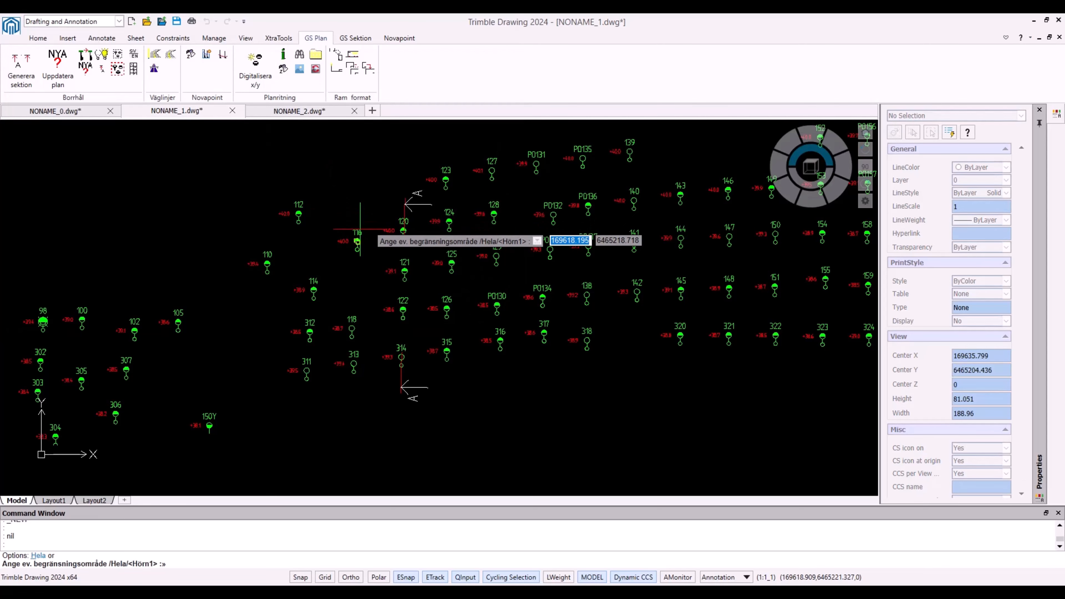
type("hela")
key("Return")
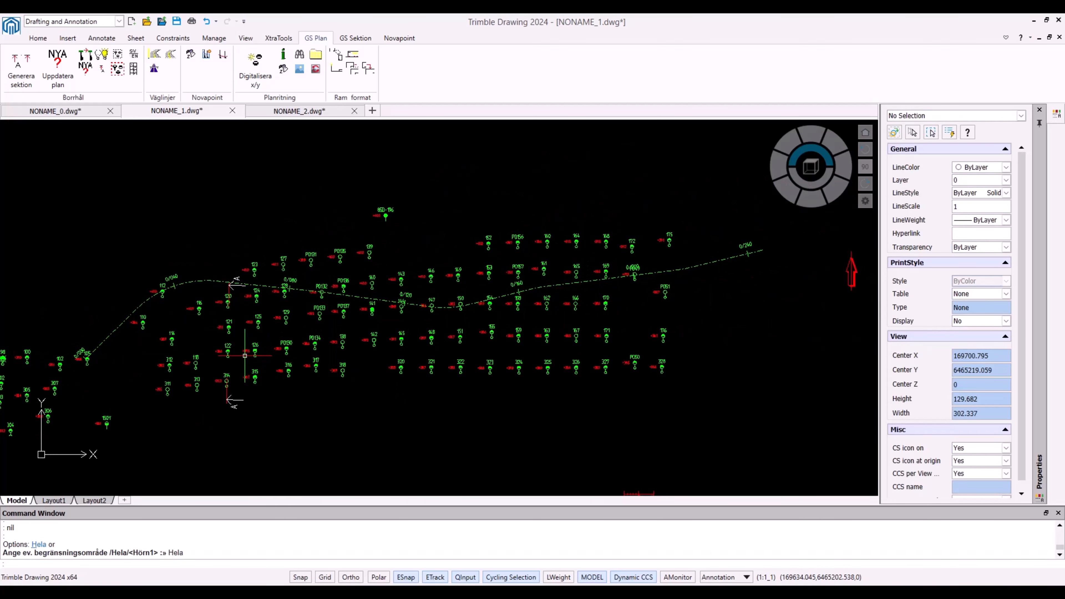
middle_click_drag(198, 356, 238, 351)
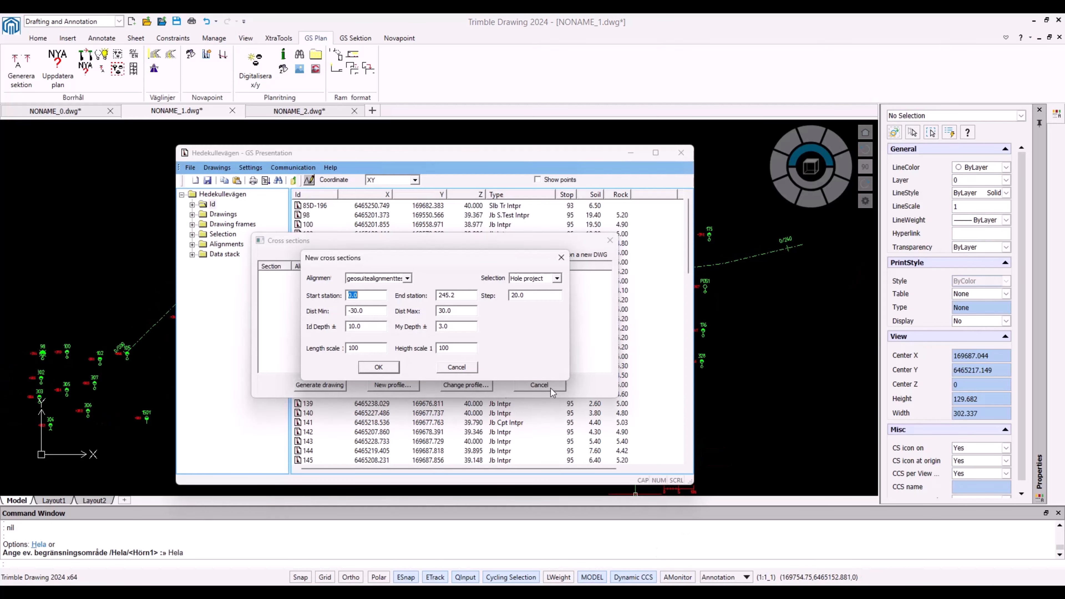
Switch to GS Presentation and generate alignment cross sections with end station 100, Id depth 5 and the default Novapoint drawing scale.
left_click(366, 297)
left_click_drag(462, 298, 394, 295)
type("100")
left_click(373, 315)
double_click(368, 327)
type("5")
left_click(388, 367)
left_click(321, 384)
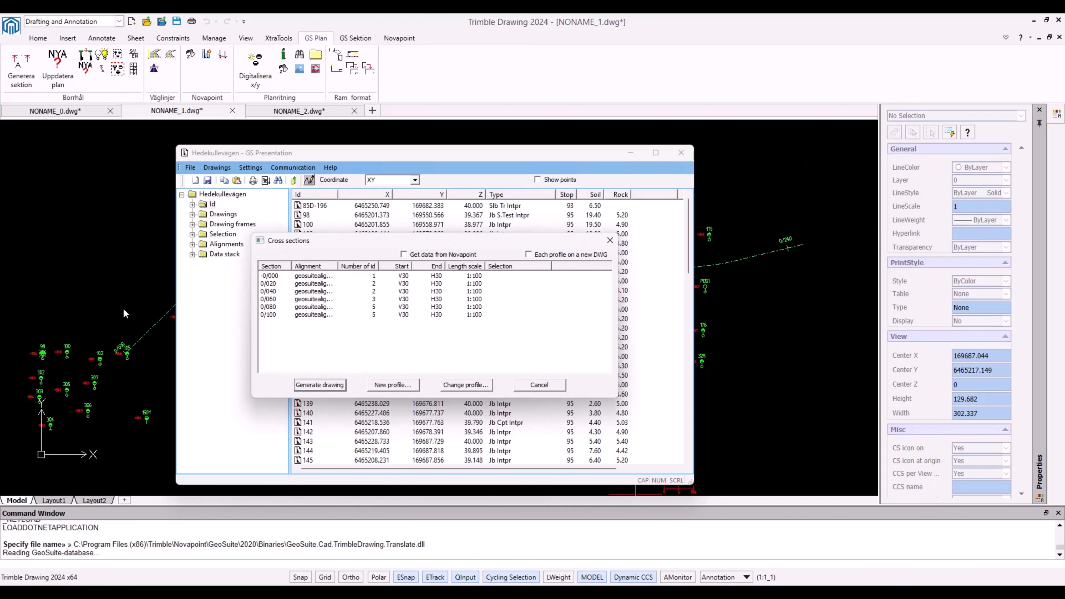
left_click(528, 378)
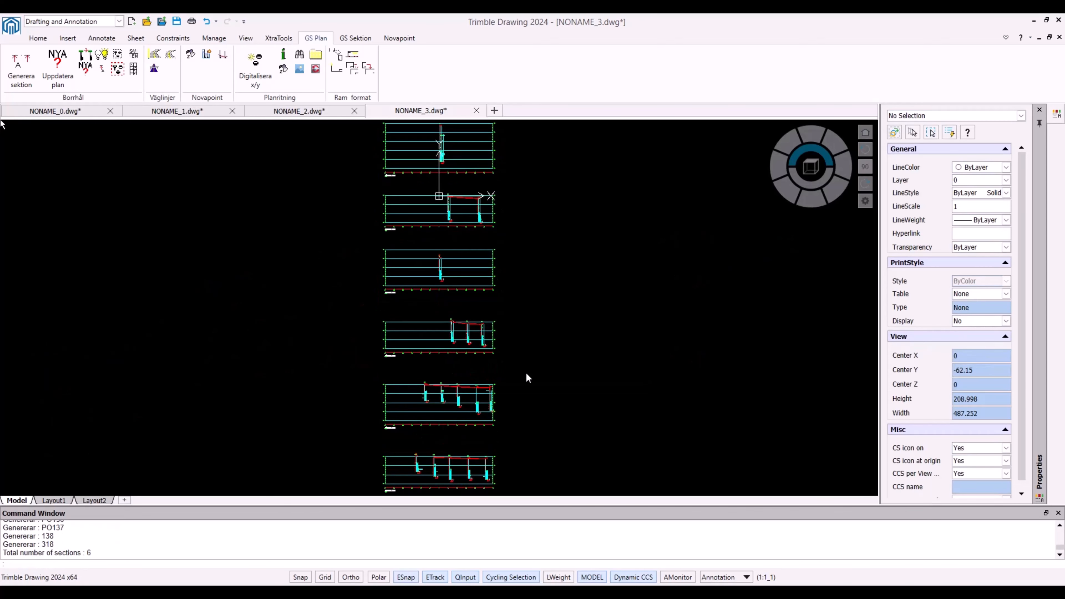
Examine the generated cross sections at stations 0/000 and 0/020, including their borehole diagrams.
middle_click_drag(473, 227, 468, 315)
scroll(447, 224, "up", 2)
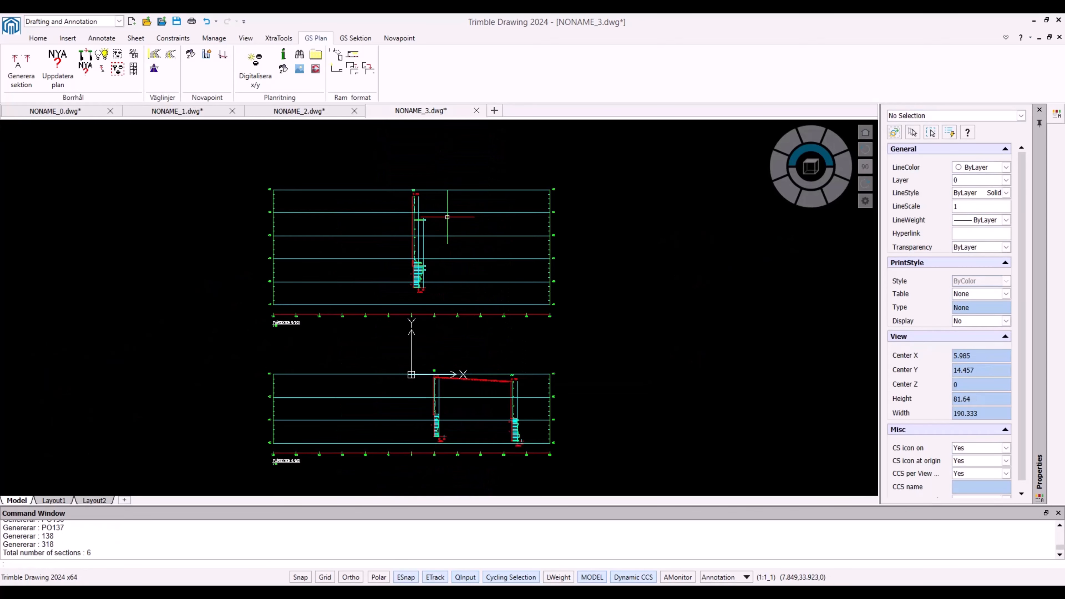
scroll(447, 217, "up", 2)
scroll(452, 310, "down", 4)
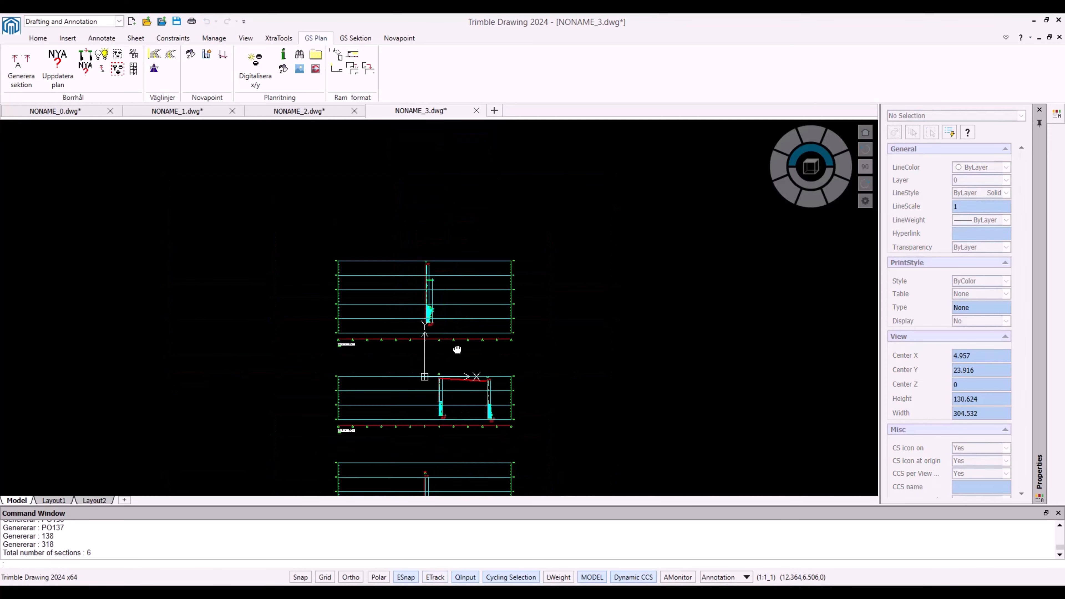
scroll(457, 350, "up", 4)
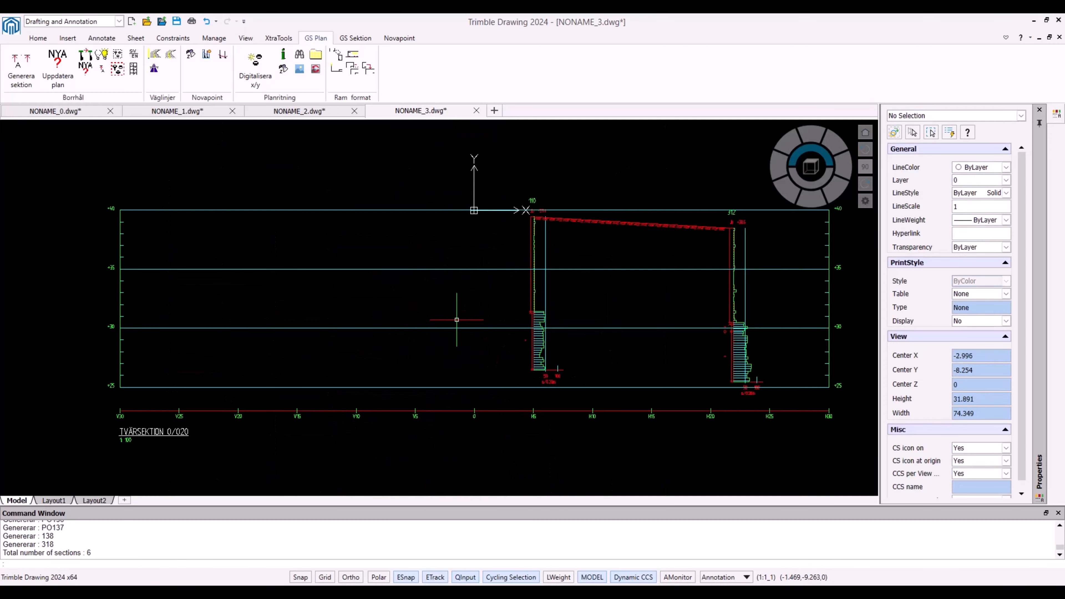
scroll(457, 320, "down", 1)
middle_click_drag(487, 226, 459, 353)
middle_click_drag(449, 233, 437, 340)
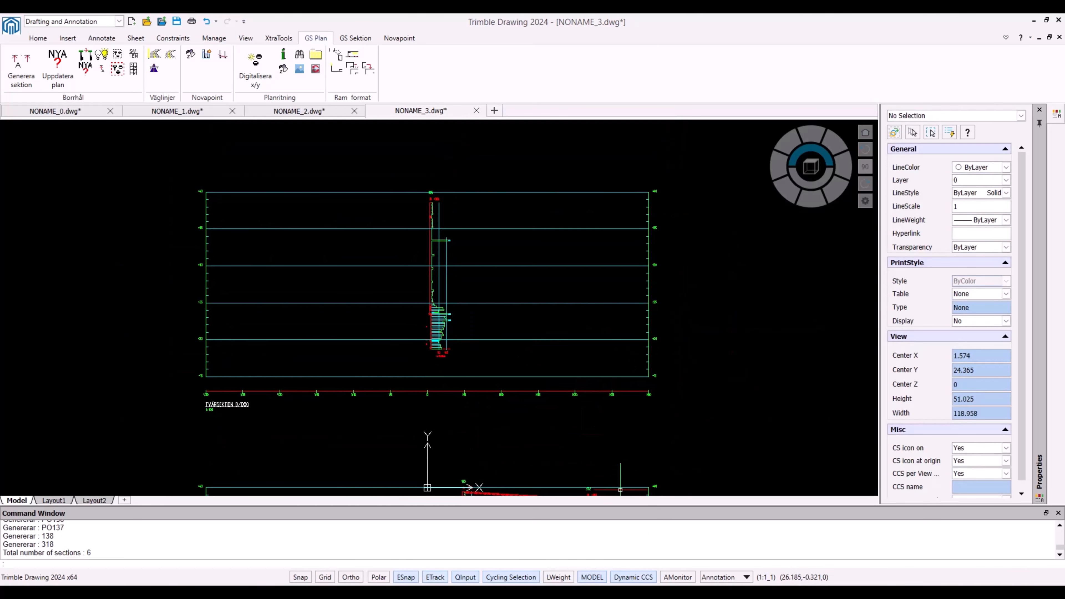
Switch to GS Presentation, dismiss the cross-section settings and generate a long profile along the alignment with default settings and drawing scale.
key("alt+Tab")
left_click(537, 386)
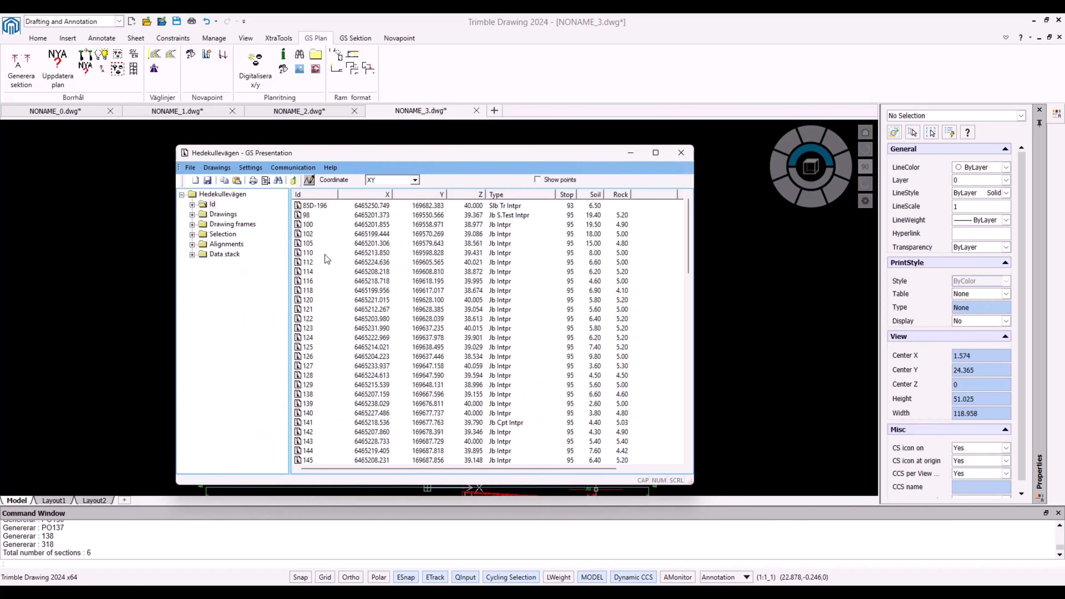
left_click(216, 168)
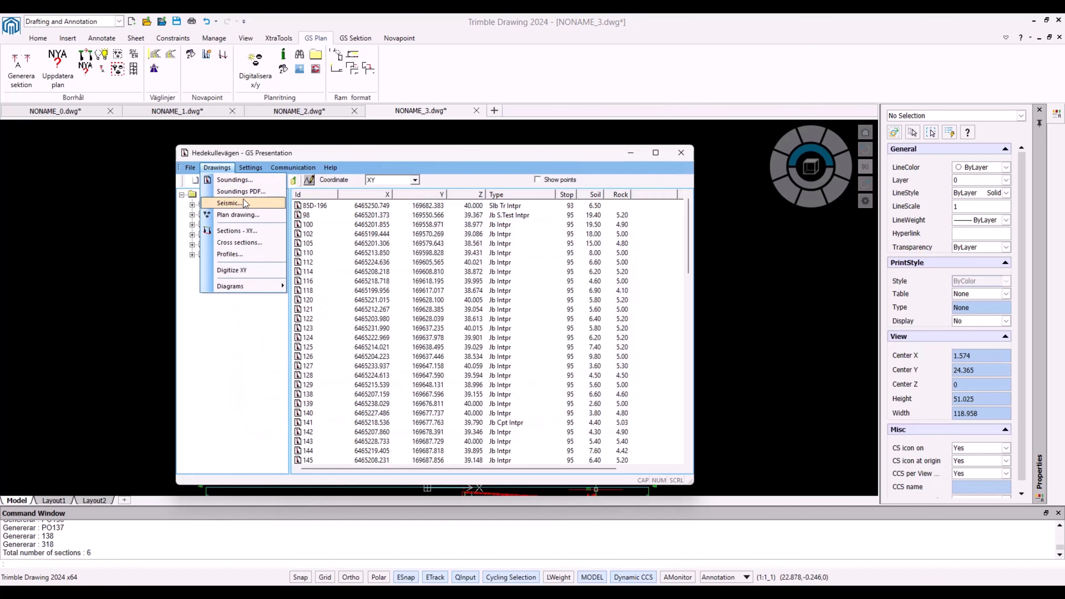
left_click(248, 254)
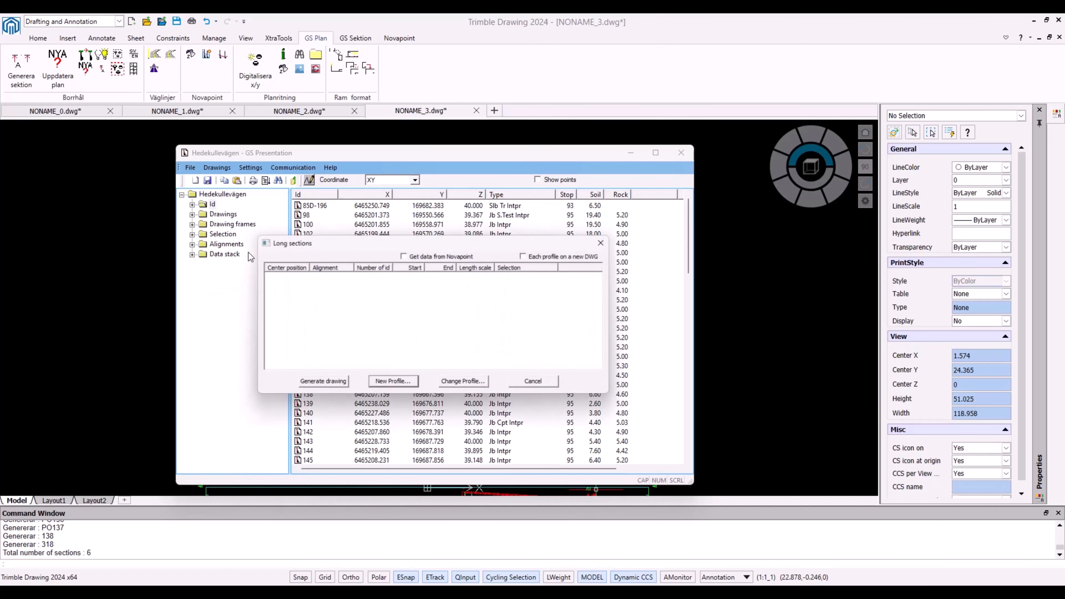
left_click(402, 385)
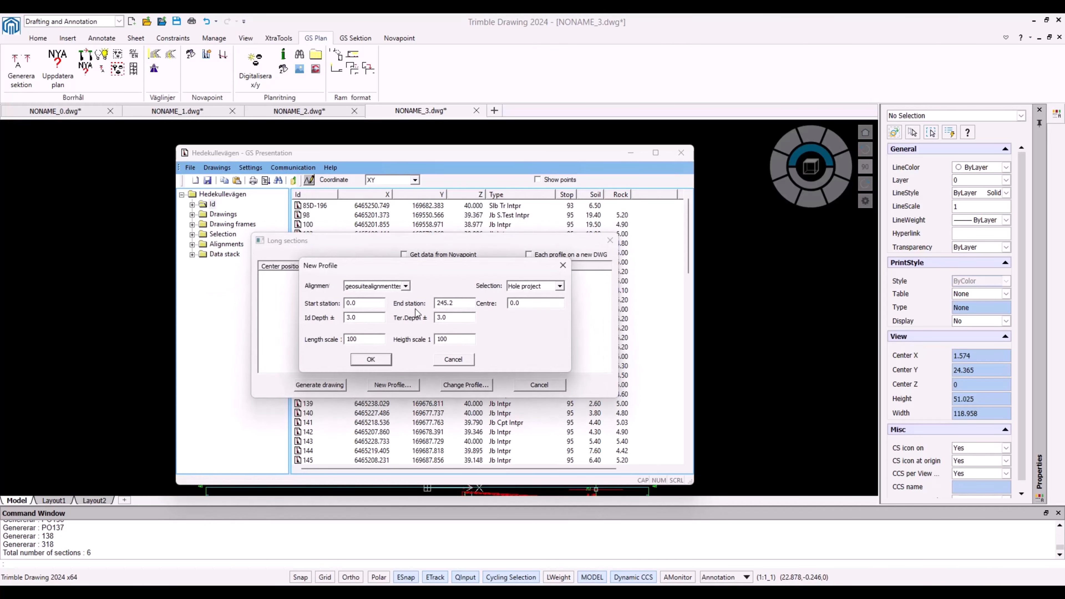
left_click(385, 361)
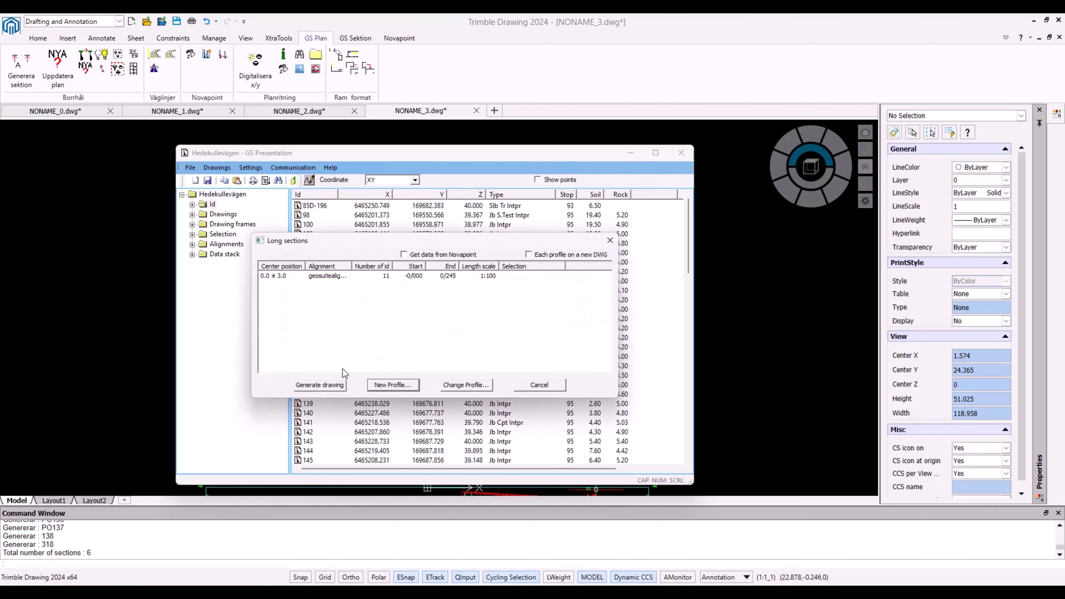
left_click(339, 383)
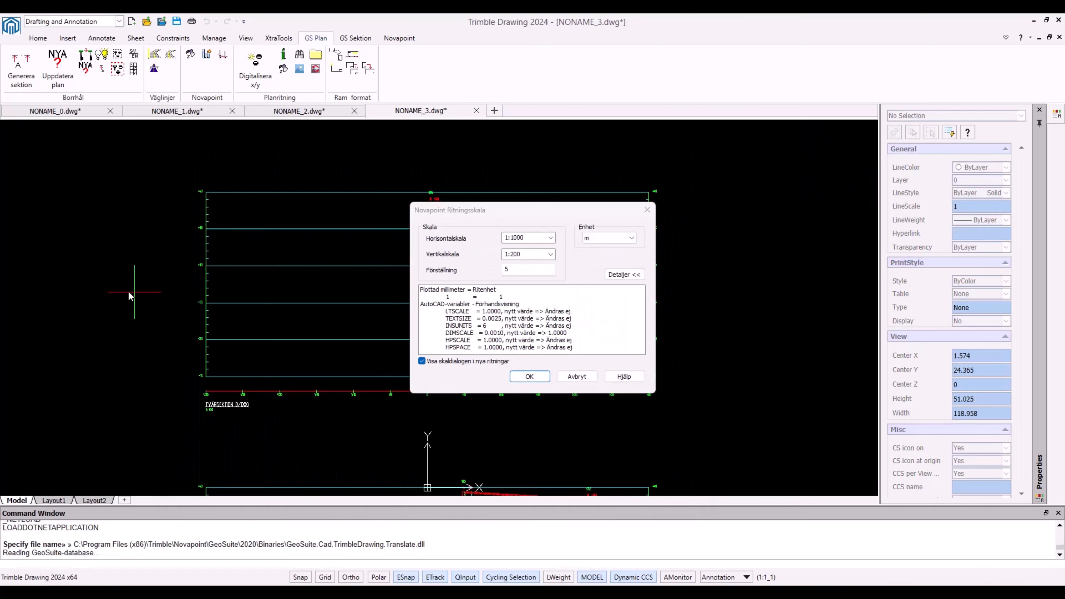
left_click(526, 377)
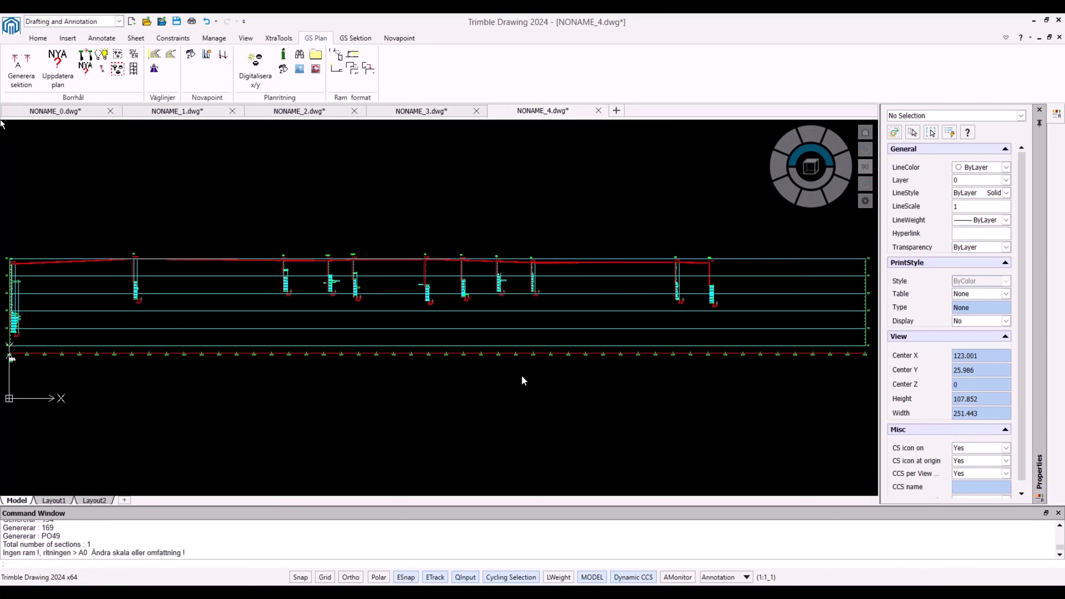
middle_click_drag(166, 306, 304, 305)
scroll(135, 306, "up", 2)
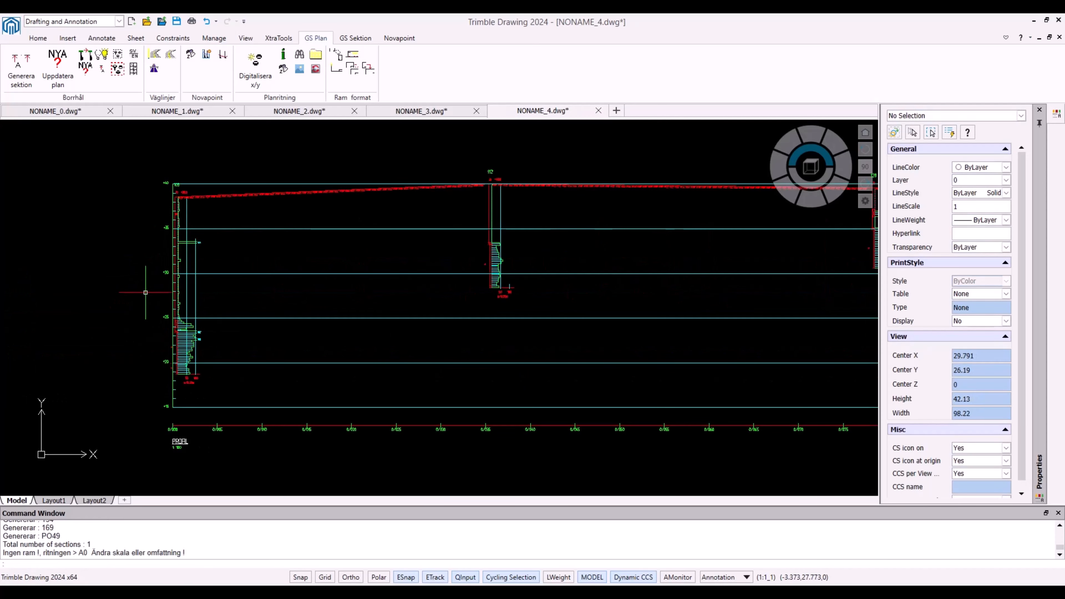
scroll(269, 254, "down", 1)
middle_click_drag(394, 254, 264, 264)
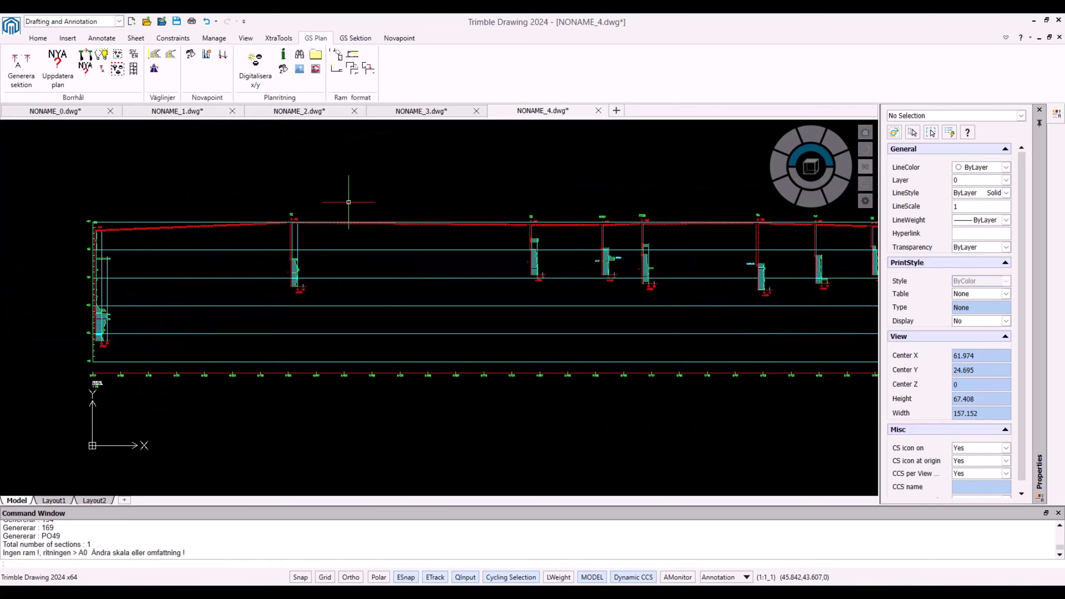
Show the stored borehole interpretations on section A-A in NONAME_2 and check the options for adding an interpretation without adding one.
left_click(318, 111)
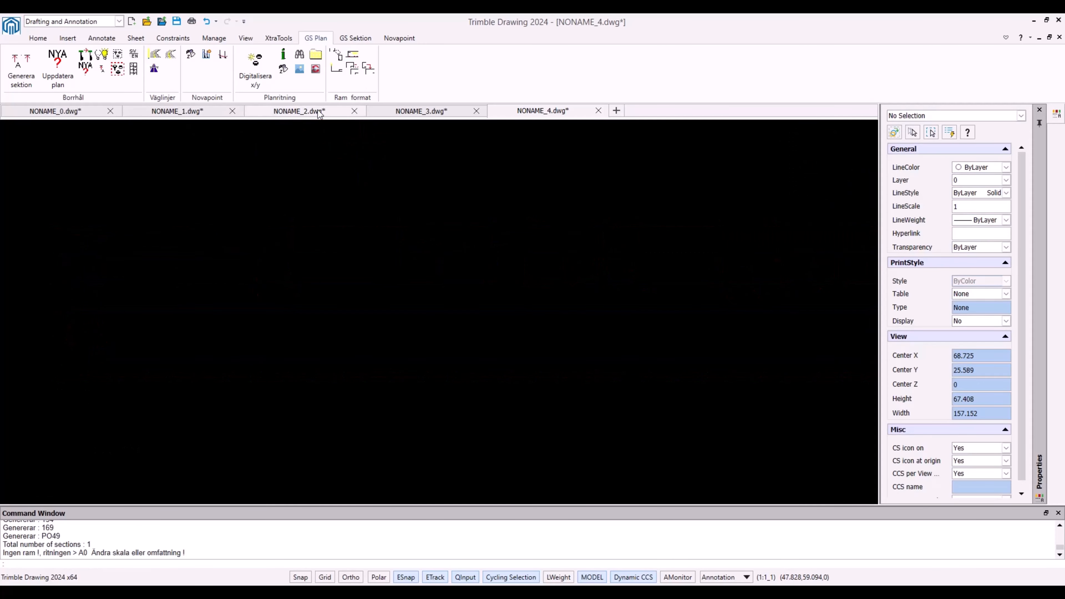
middle_click_drag(421, 321, 380, 316)
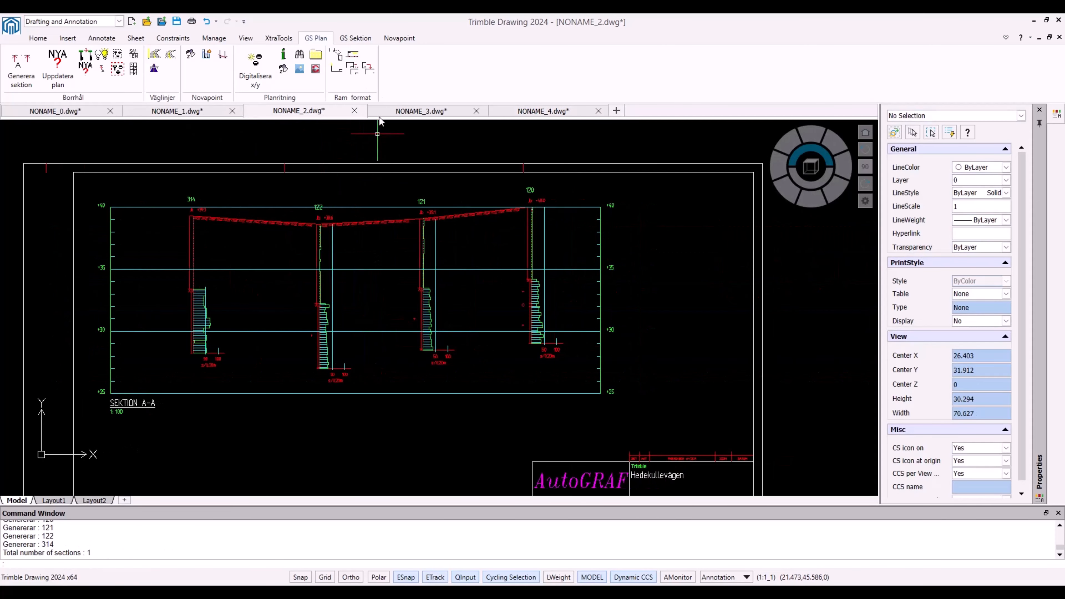
left_click(350, 38)
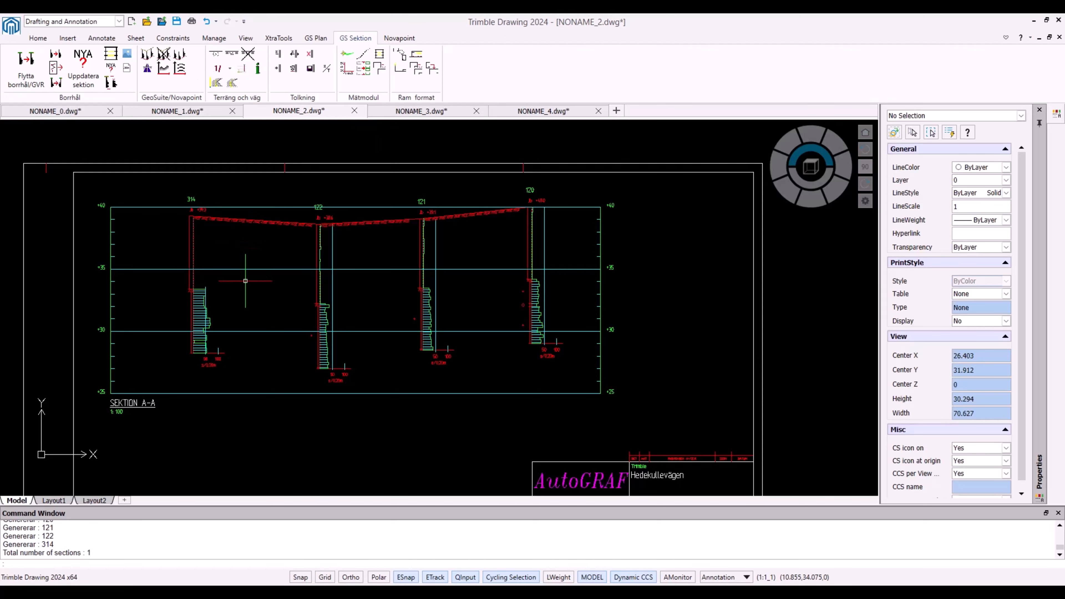
left_click(280, 55)
scroll(344, 323, "up", 3)
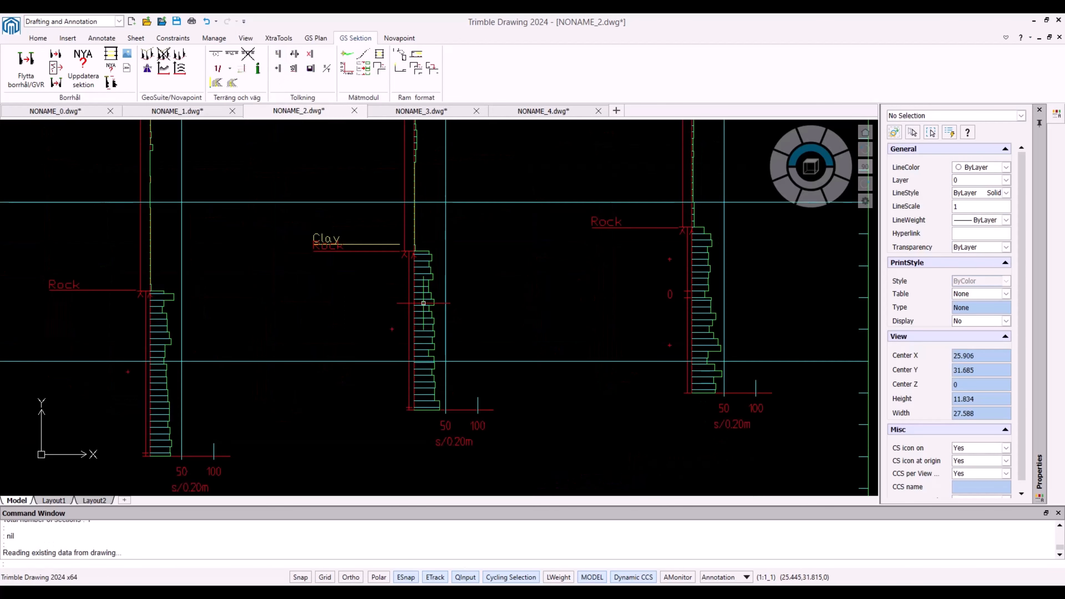
scroll(477, 320, "down", 4)
scroll(452, 322, "up", 2)
middle_click_drag(428, 296, 412, 295)
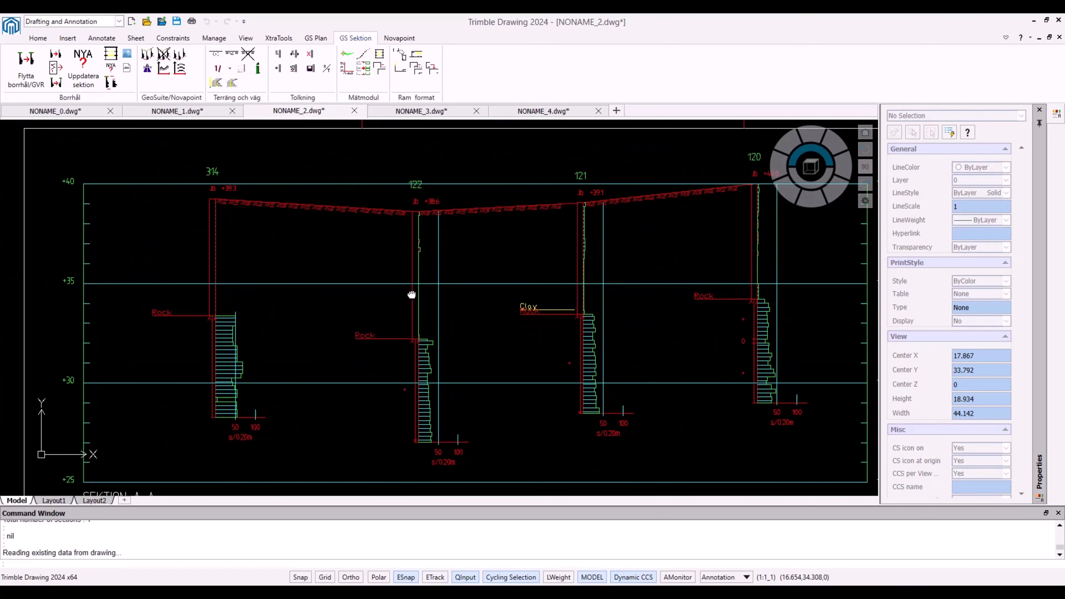
left_click(279, 68)
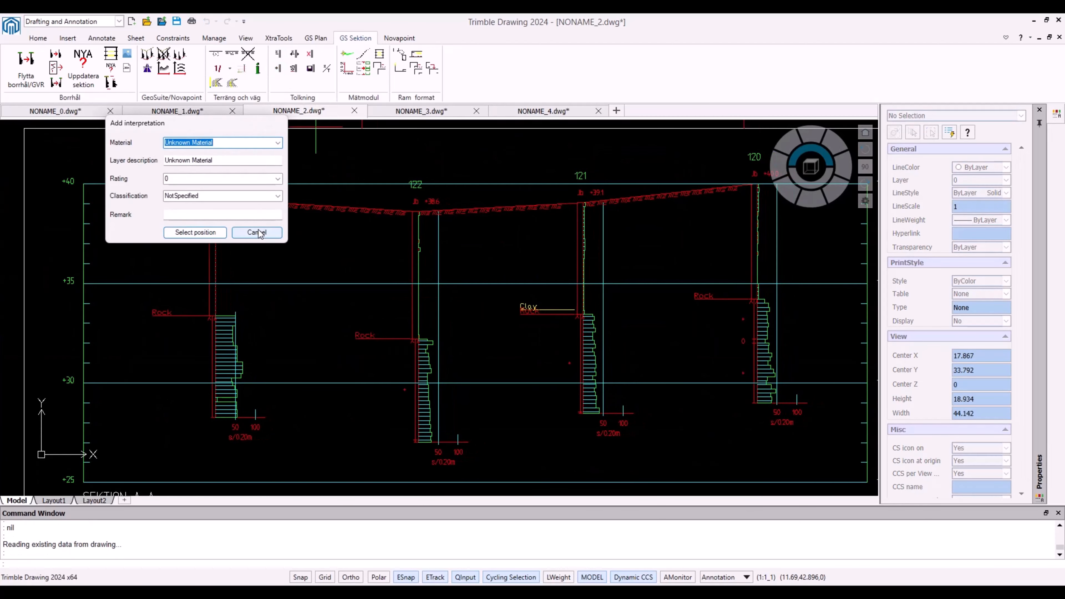
left_click(257, 233)
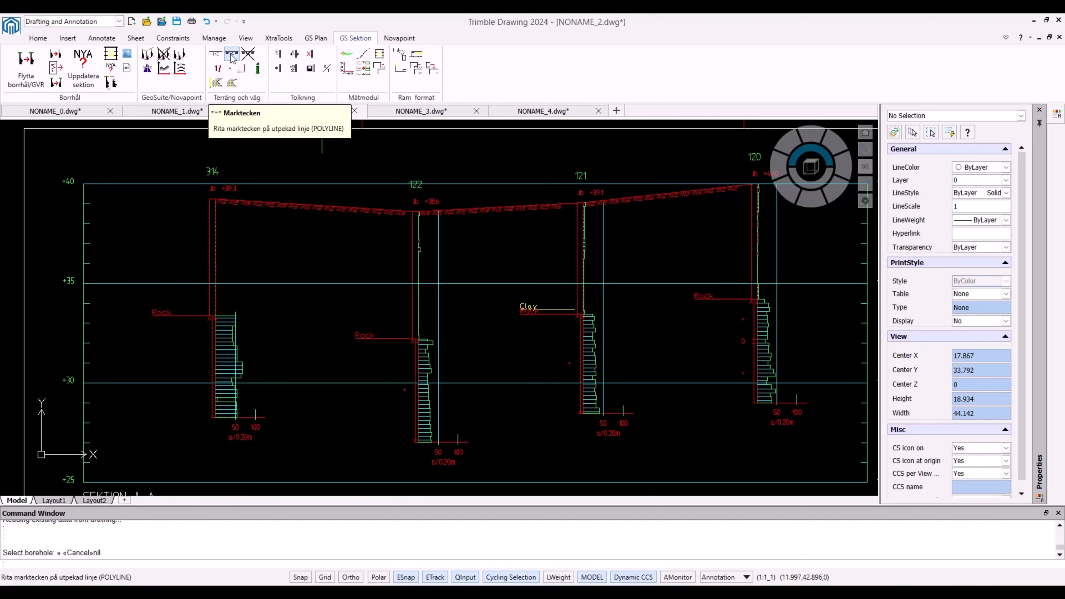
Move the diagram of borehole 314 horizontally outward, closer to the left edge of section A-A.
mouse_move(285, 217)
middle_mouse_down()
mouse_move(259, 209)
mouse_move(268, 187)
middle_mouse_up()
left_click(26, 63)
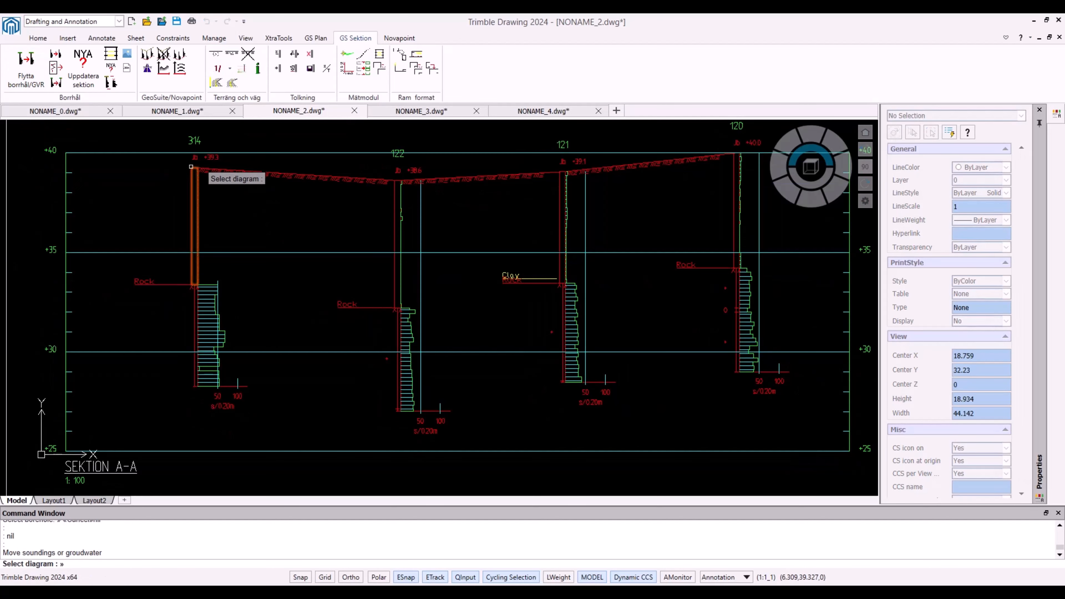
left_click(195, 160)
left_click(113, 201)
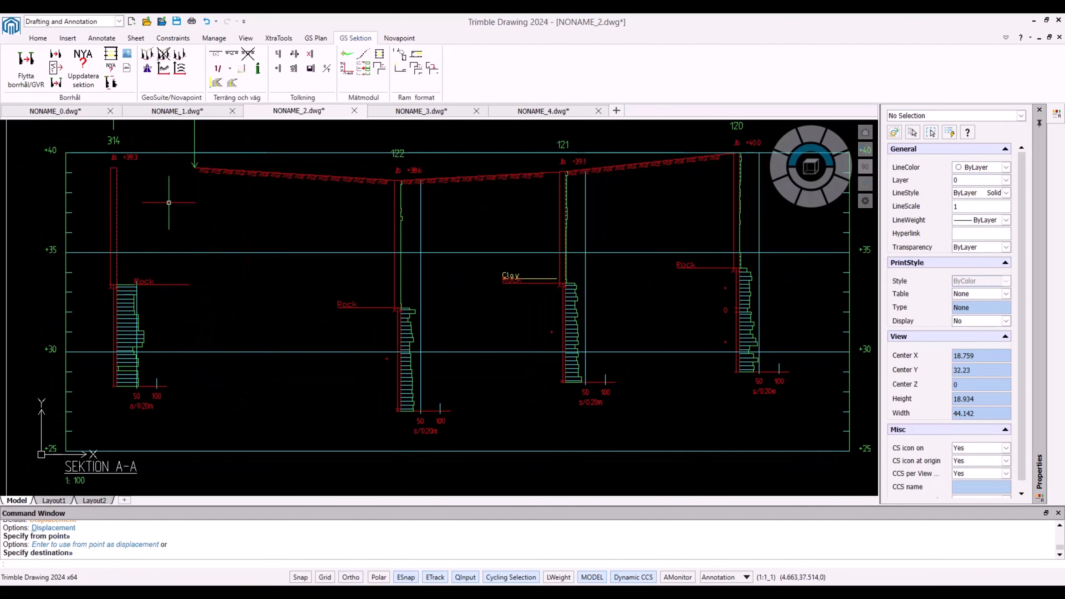
middle_click_drag(242, 212, 226, 258)
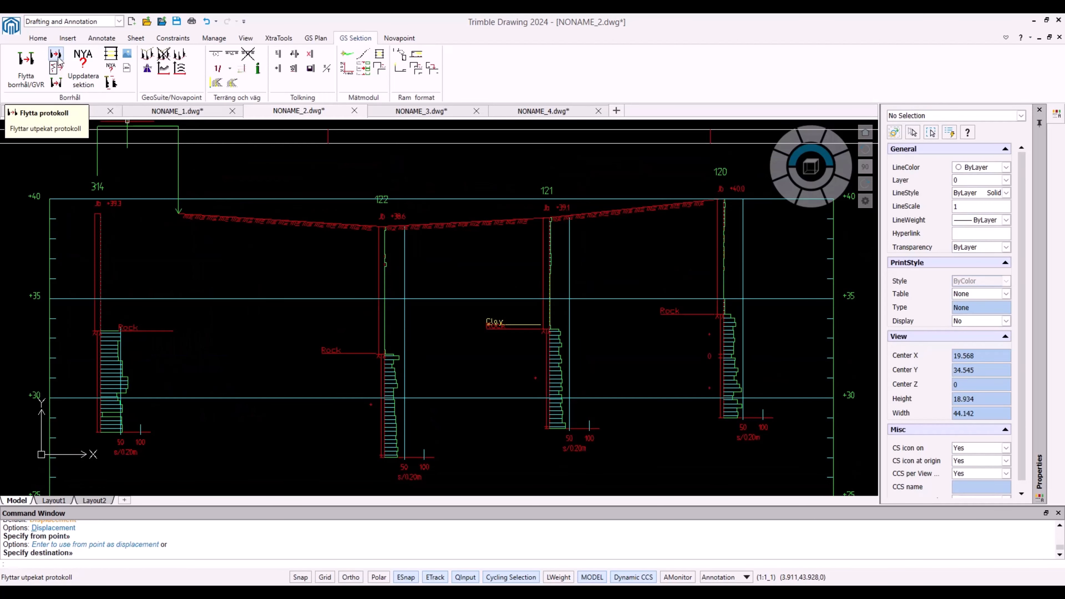
scroll(306, 271, "down", 2)
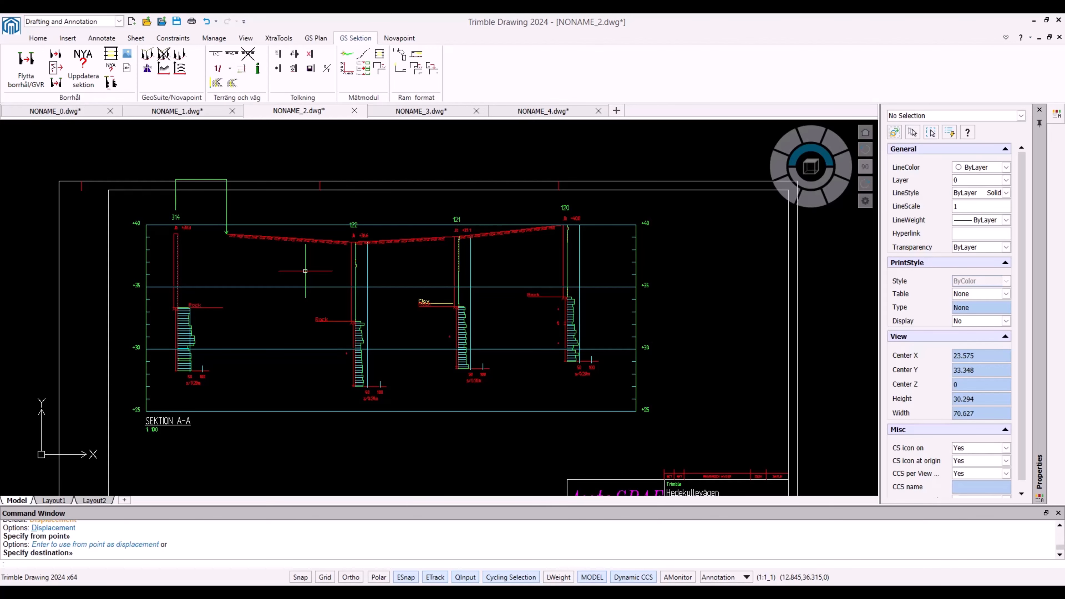
middle_click_drag(284, 291, 289, 287)
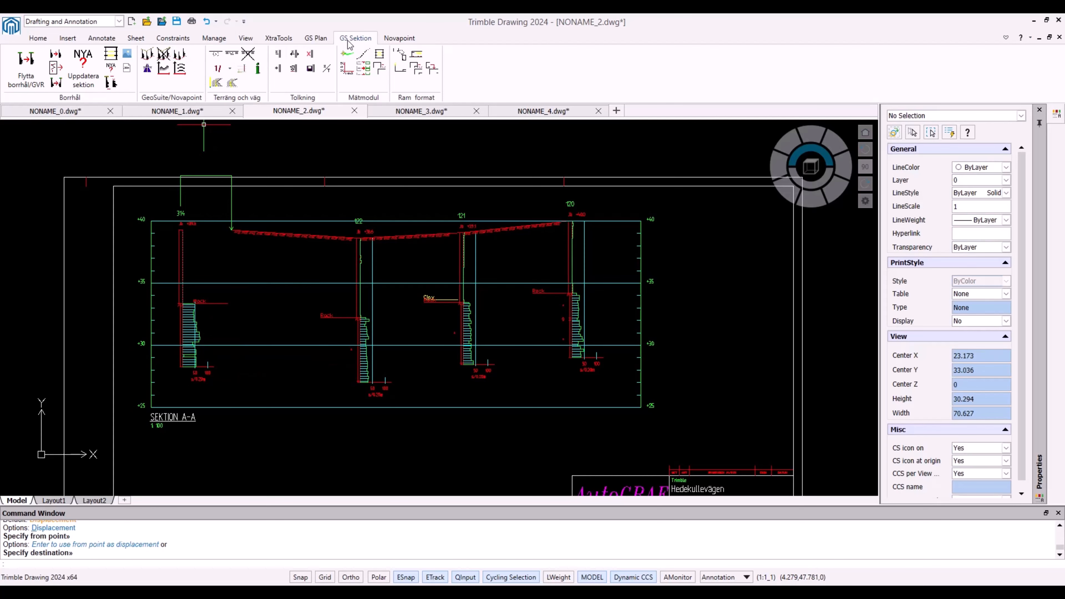
Draw the existing terrain surface 1-Existerande situation/1.2 Markmodell/Bef_mark on section A-A and check the resulting terrain line.
left_click(183, 58)
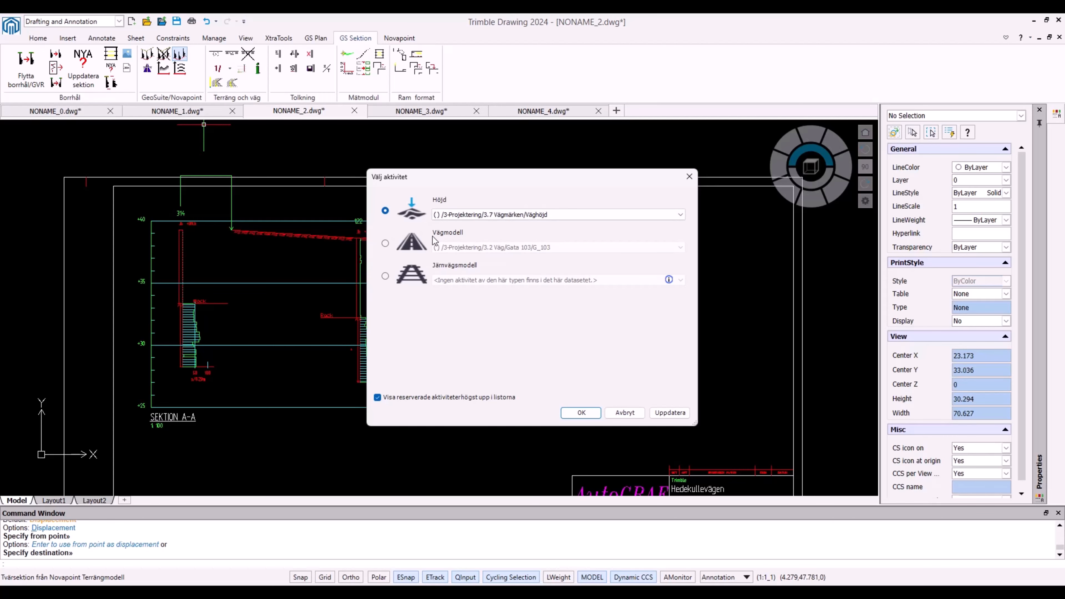
left_click(478, 215)
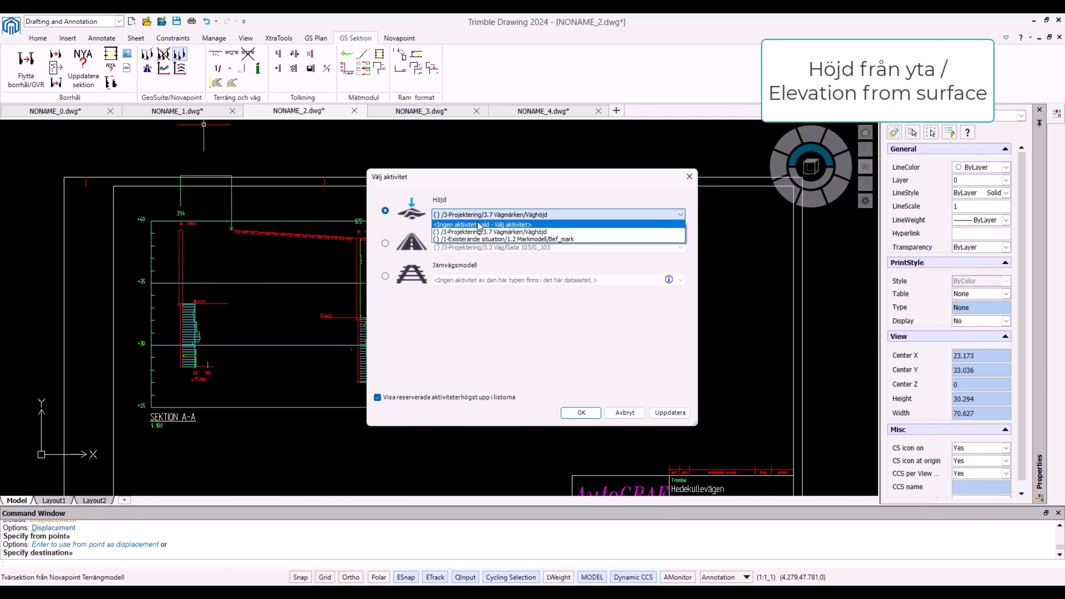
left_click(481, 239)
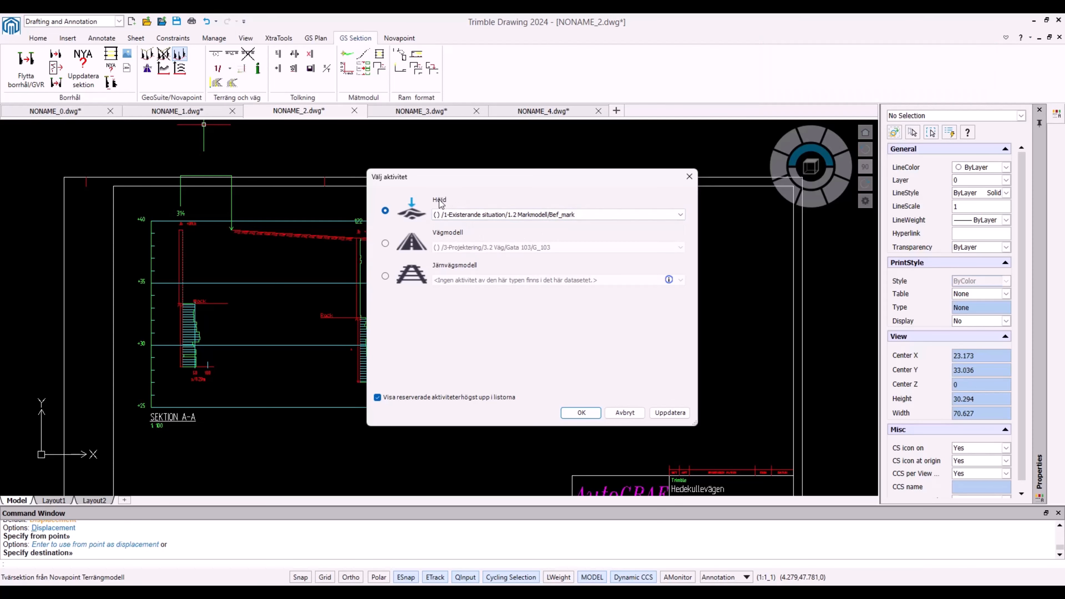
left_click(581, 413)
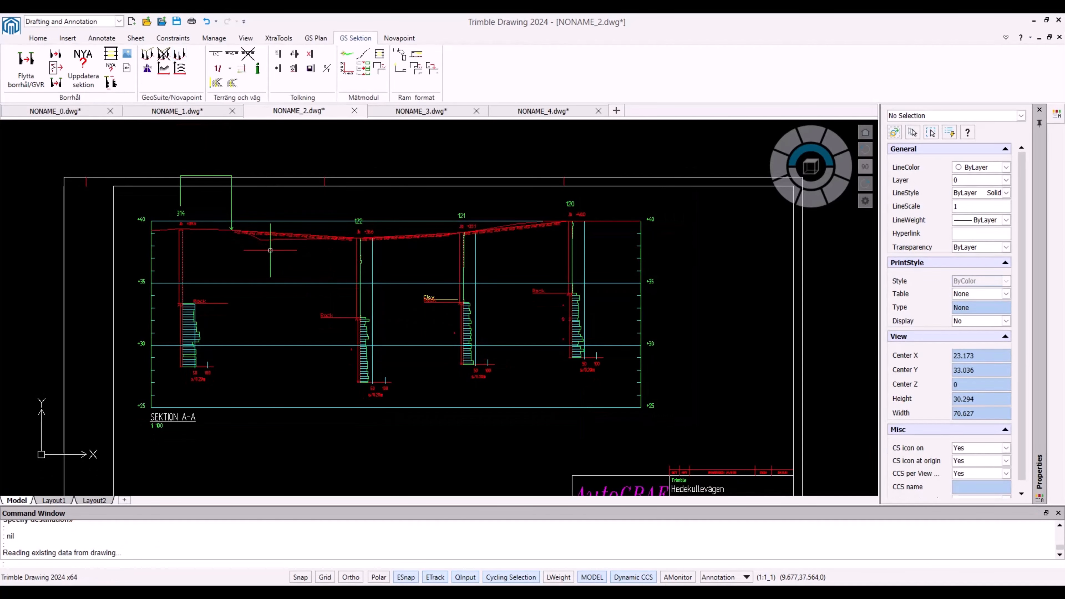
scroll(293, 252, "up", 3)
left_click(264, 229)
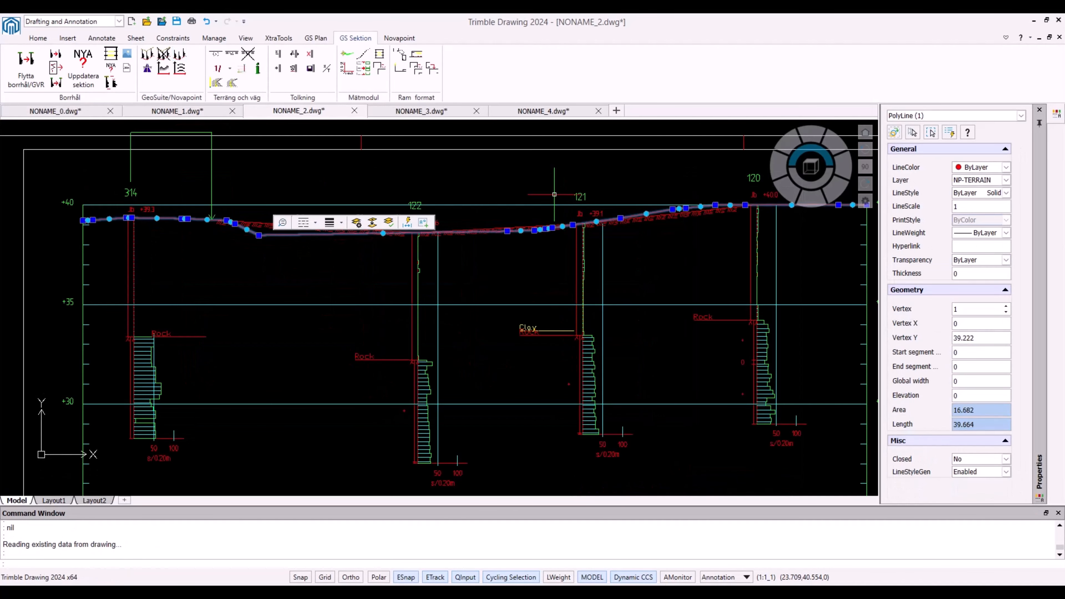
middle_click_drag(549, 192, 534, 199)
key("Escape")
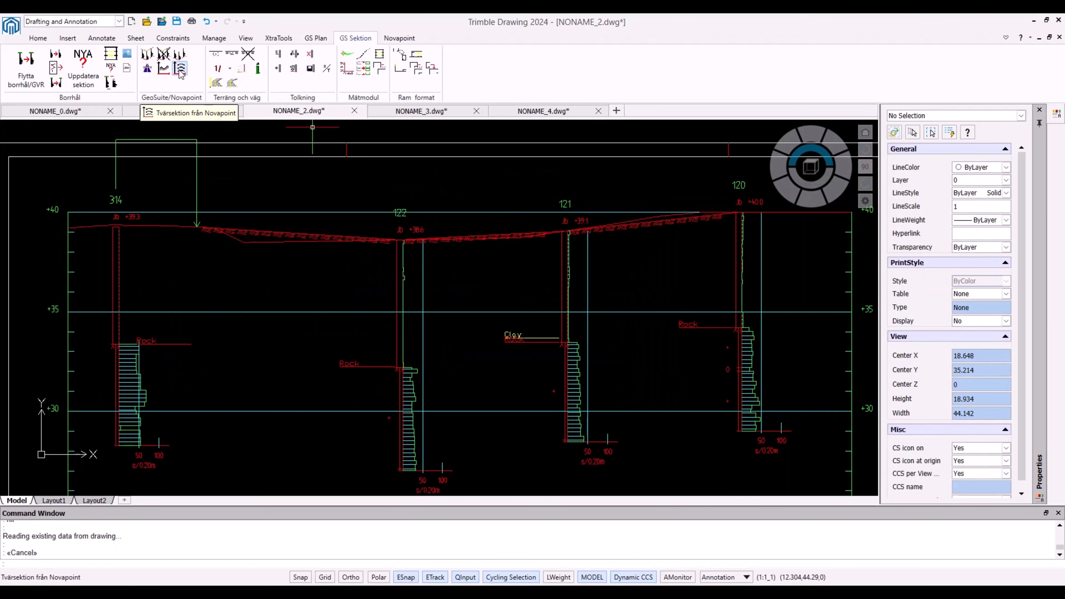
Add the surface 3-Projektering/3.7 Vägmärken/Väghöjd to section A-A as a second elevation line.
left_click(181, 59)
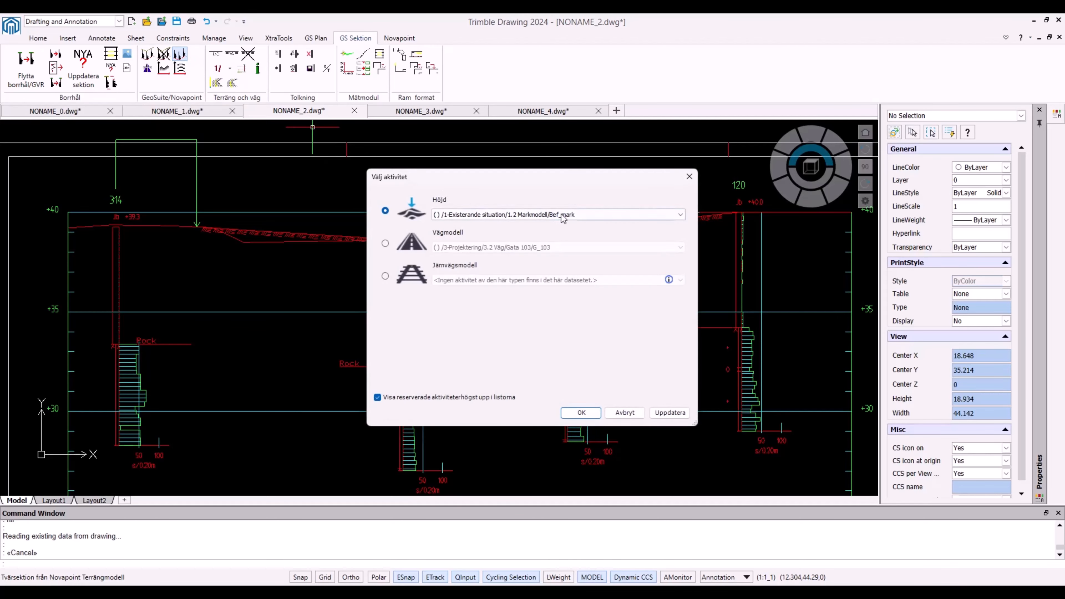
left_click(570, 214)
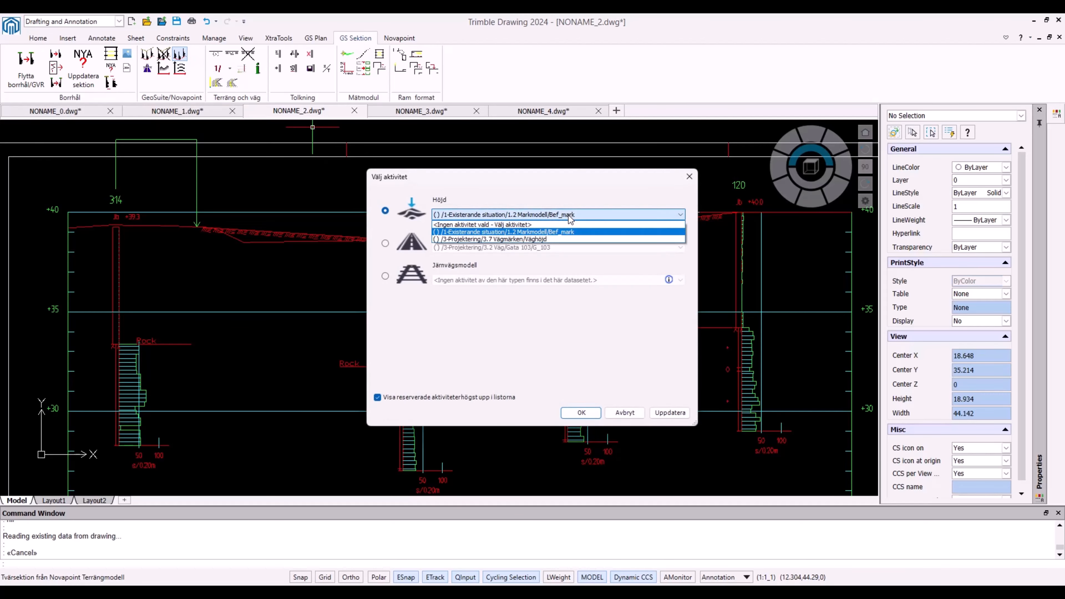
left_click(541, 239)
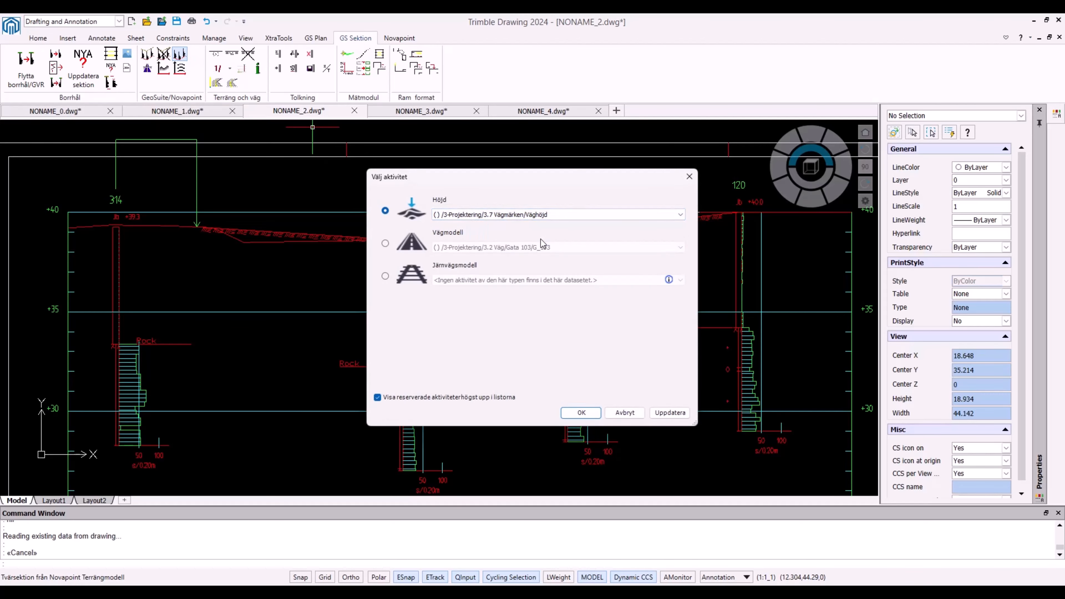
left_click(580, 413)
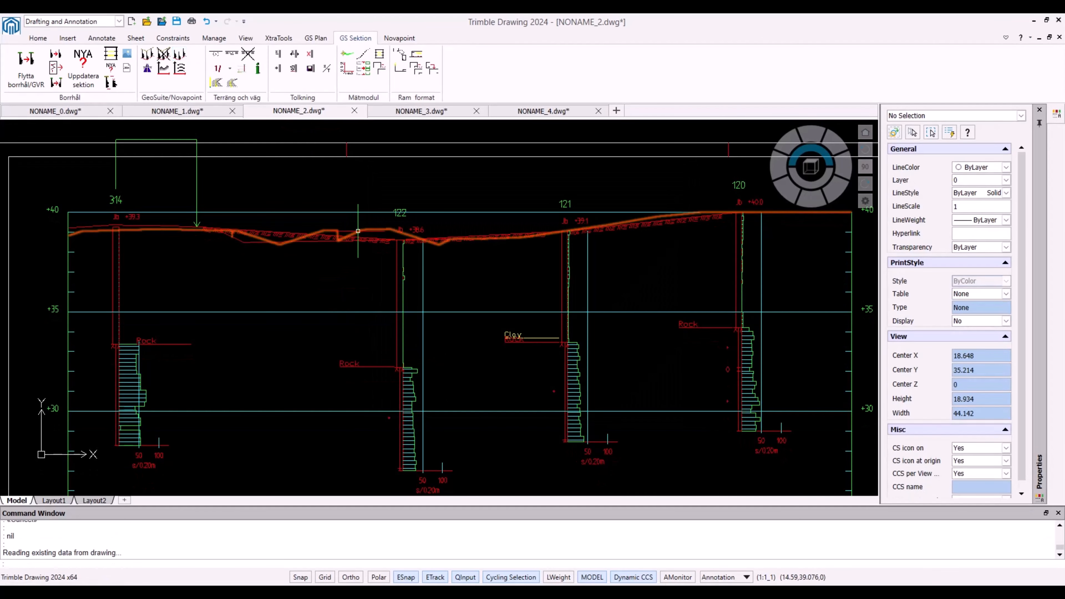
left_click(352, 233)
key("Escape")
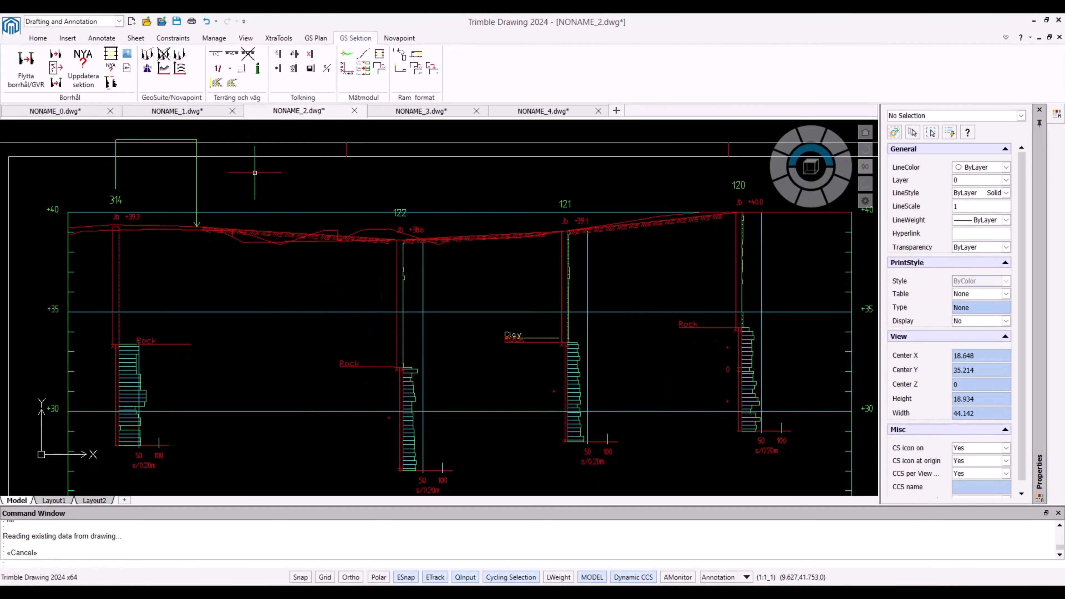
left_click(182, 59)
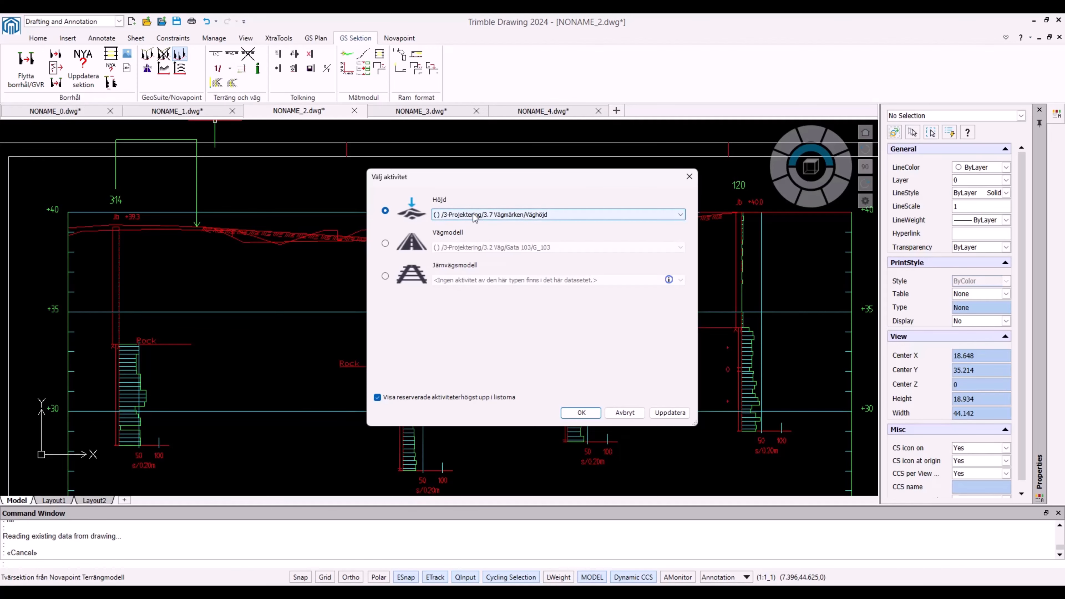
left_click(589, 415)
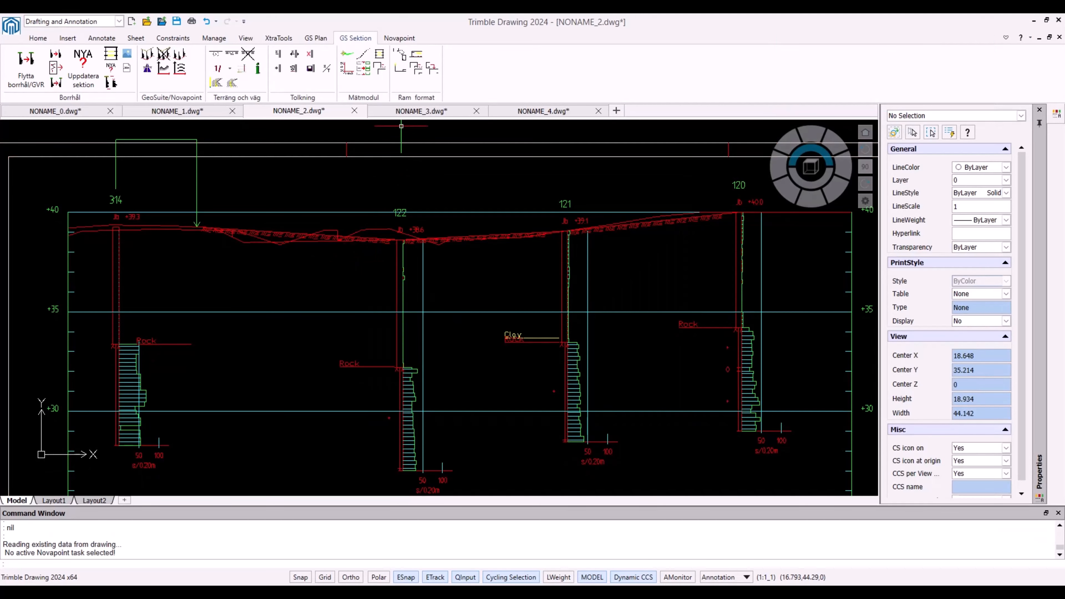
Draw the Bef_mark terrain surface on the cross sections in NONAME_3 and inspect the sections.
left_click(418, 112)
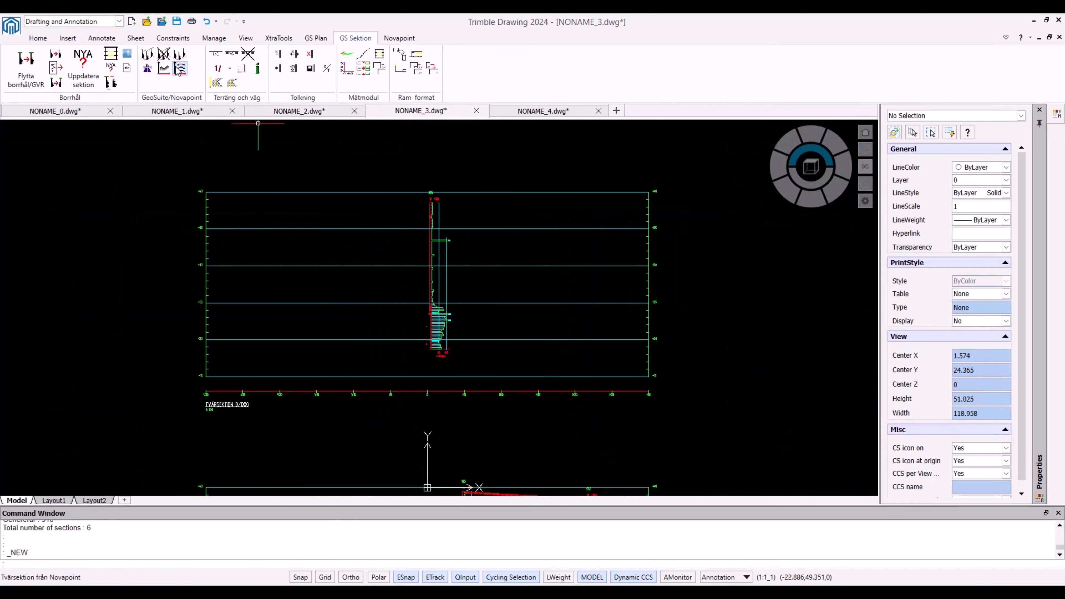
left_click(181, 55)
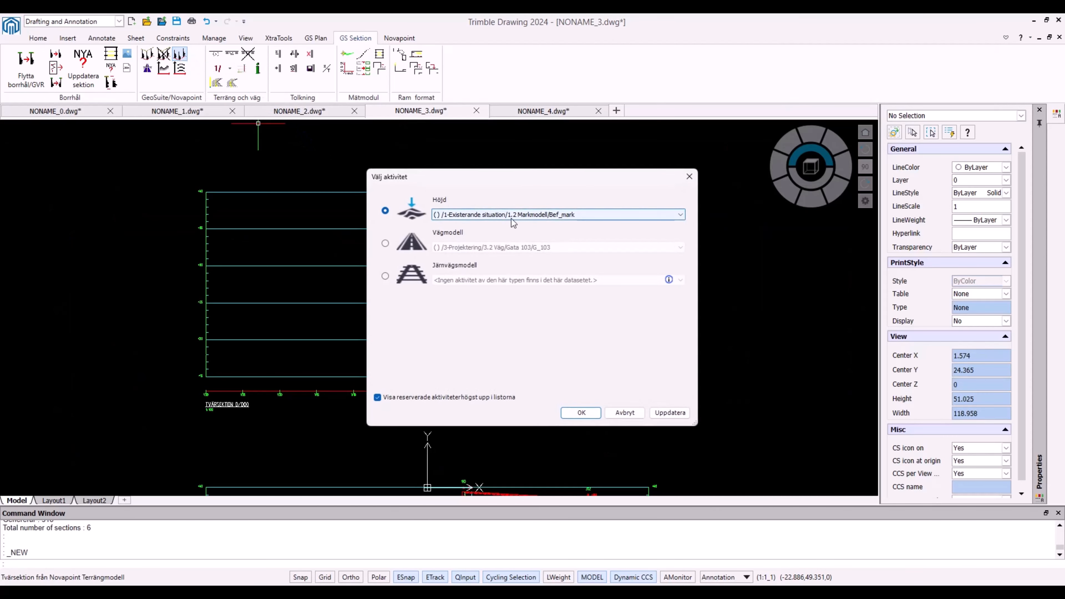
left_click(578, 413)
scroll(498, 301, "down", 1)
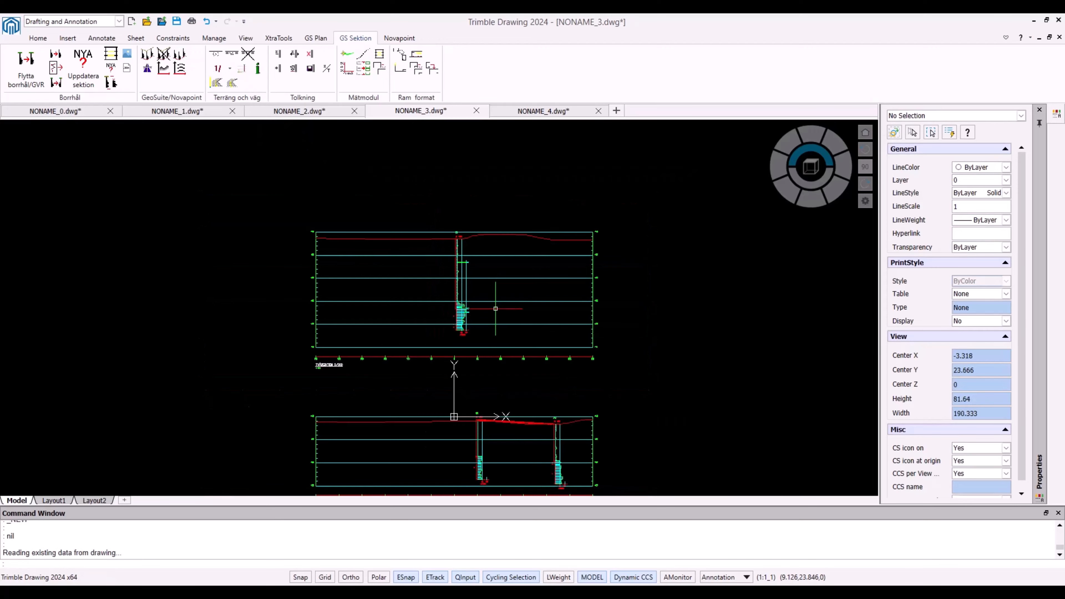
mouse_move(492, 325)
middle_mouse_down()
mouse_move(464, 192)
mouse_move(450, 254)
middle_mouse_up()
middle_click_drag(398, 123, 372, 336)
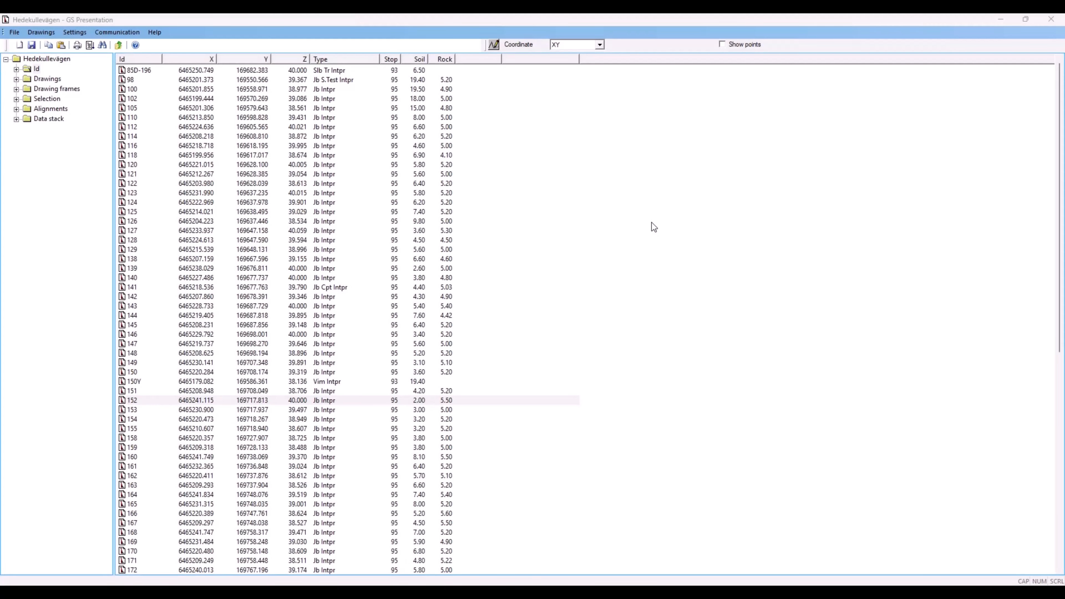
In GS Presentation, define a new long profile along alignment CL_103.vl with end station 100.
left_click(47, 33)
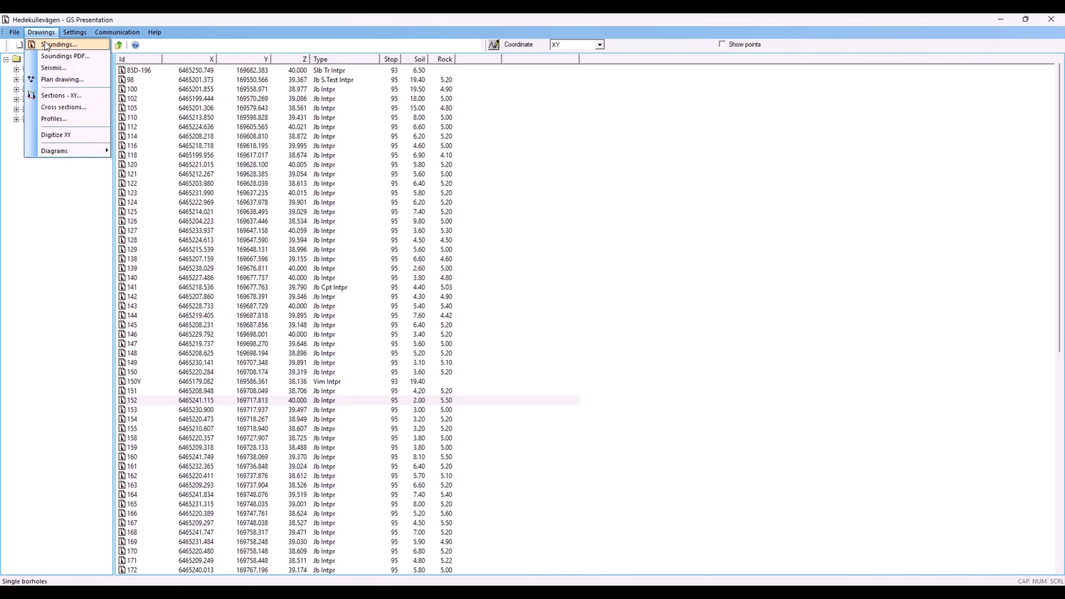
left_click(47, 119)
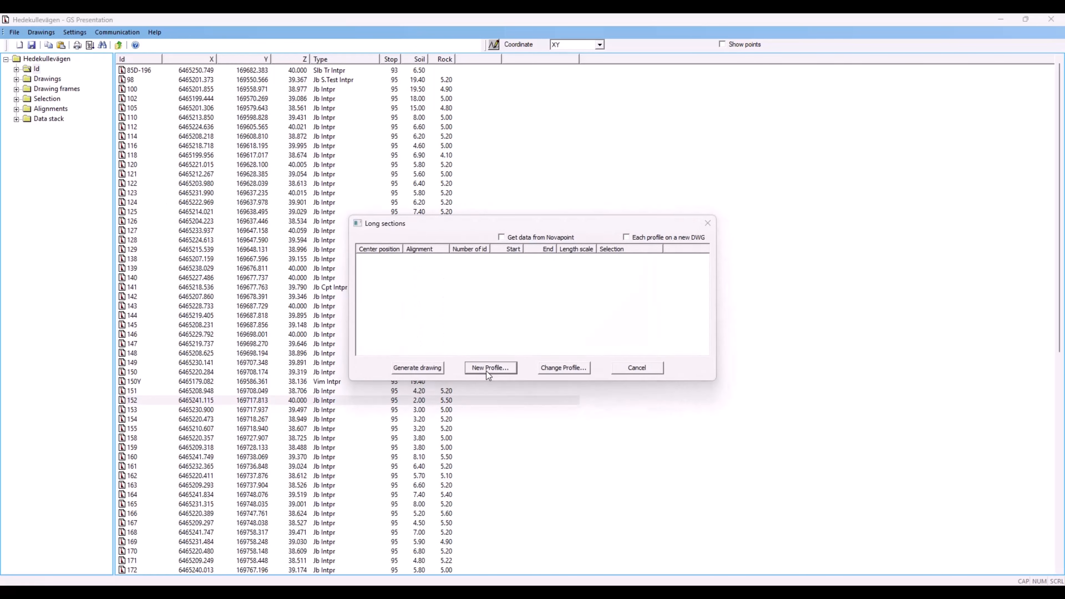
left_click(483, 369)
left_click(486, 269)
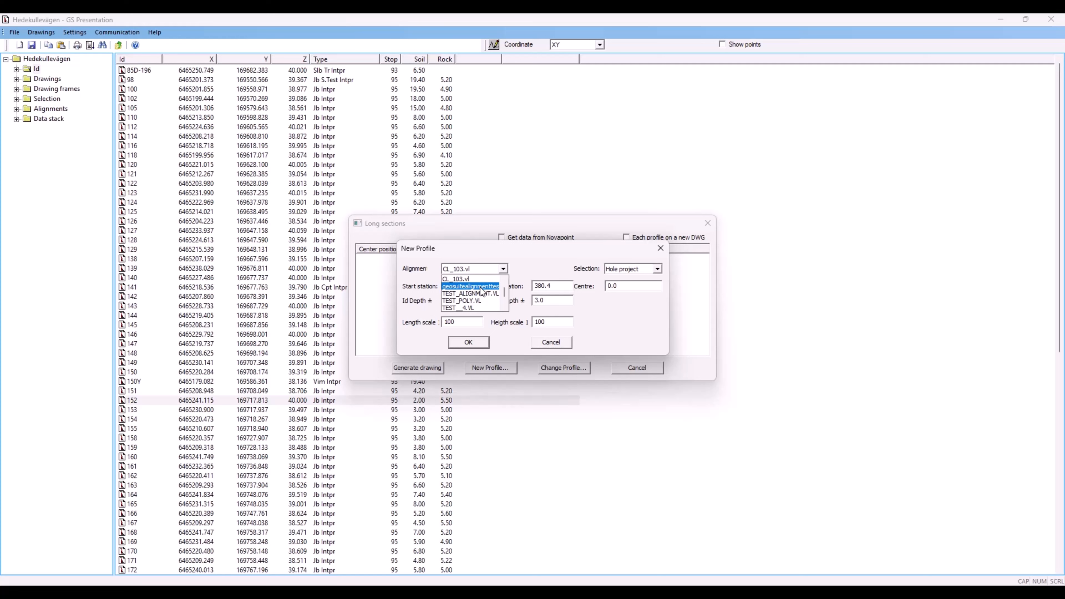
left_click(464, 280)
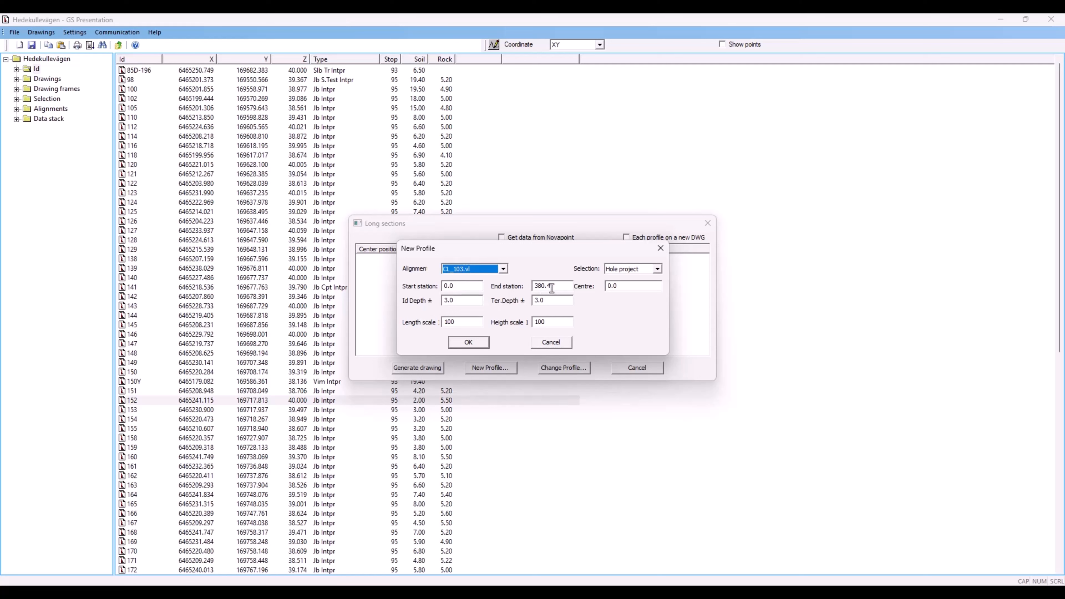
left_click_drag(553, 288, 500, 290)
type("100")
key("Tab")
left_click(467, 342)
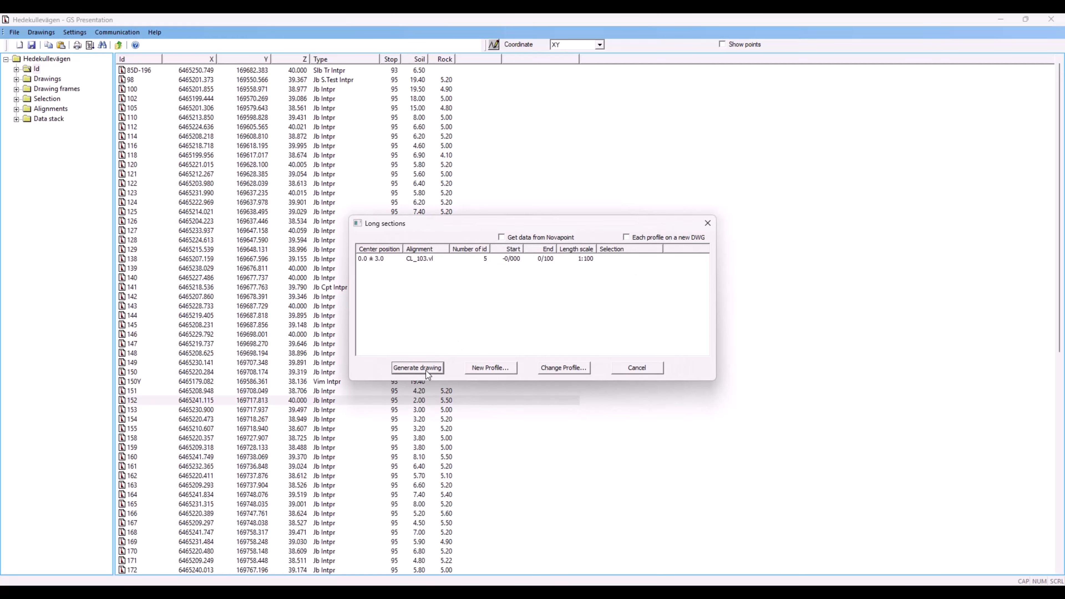
Generate the long profile drawing and inspect it in the maximized Trimble Drawing window.
left_click(417, 367)
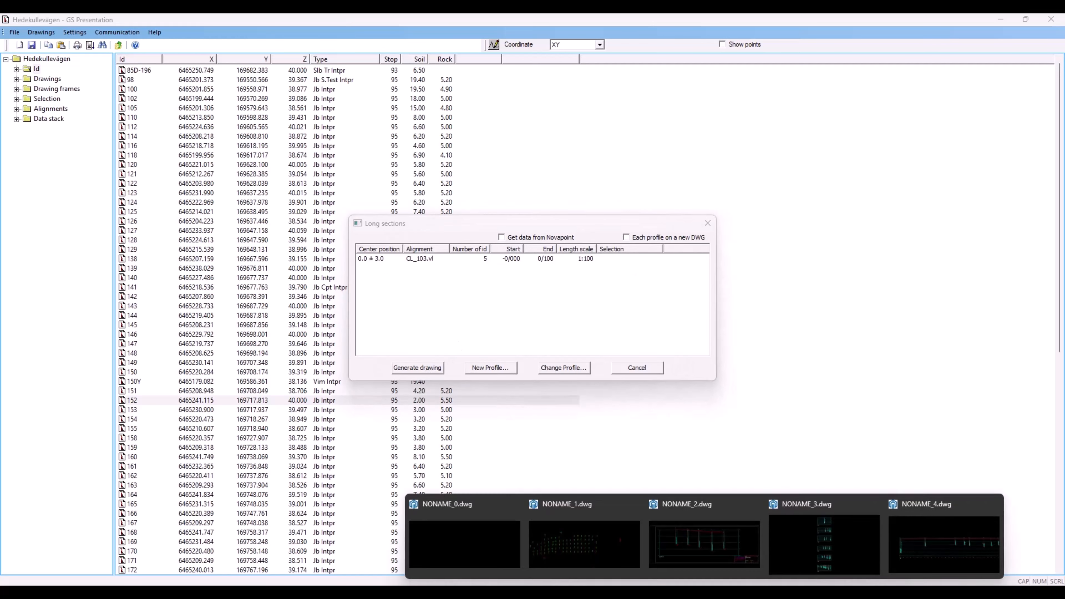
left_click(579, 566)
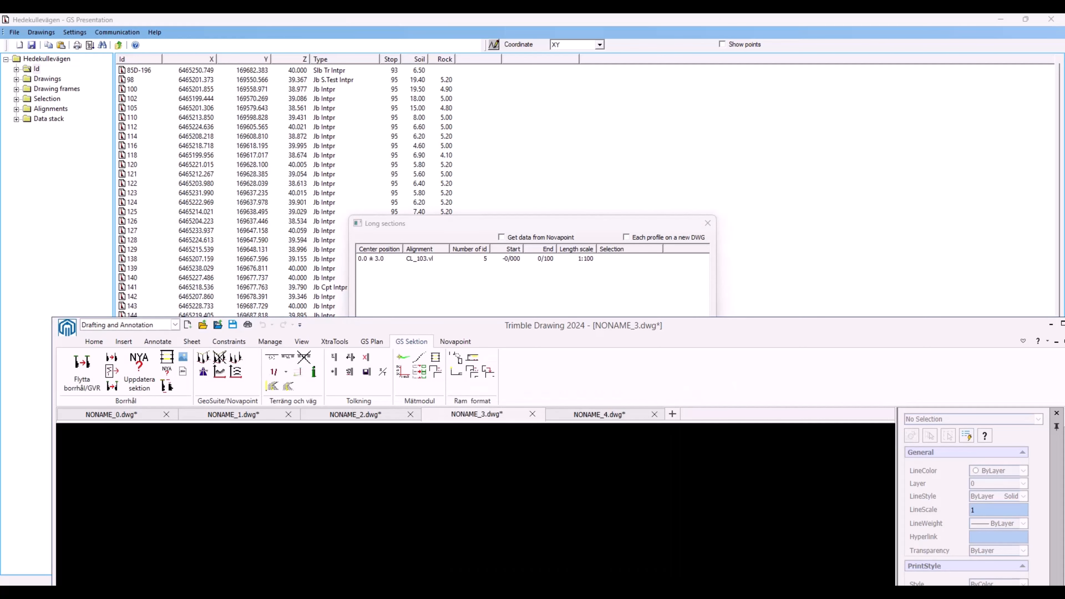
double_click(693, 331)
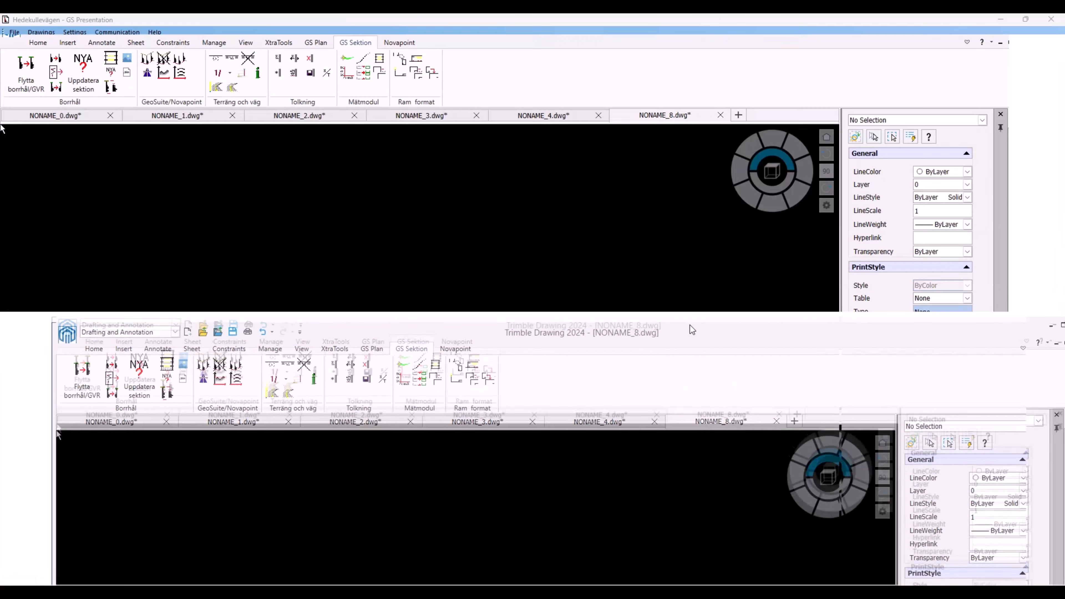
middle_click_drag(462, 371, 462, 373)
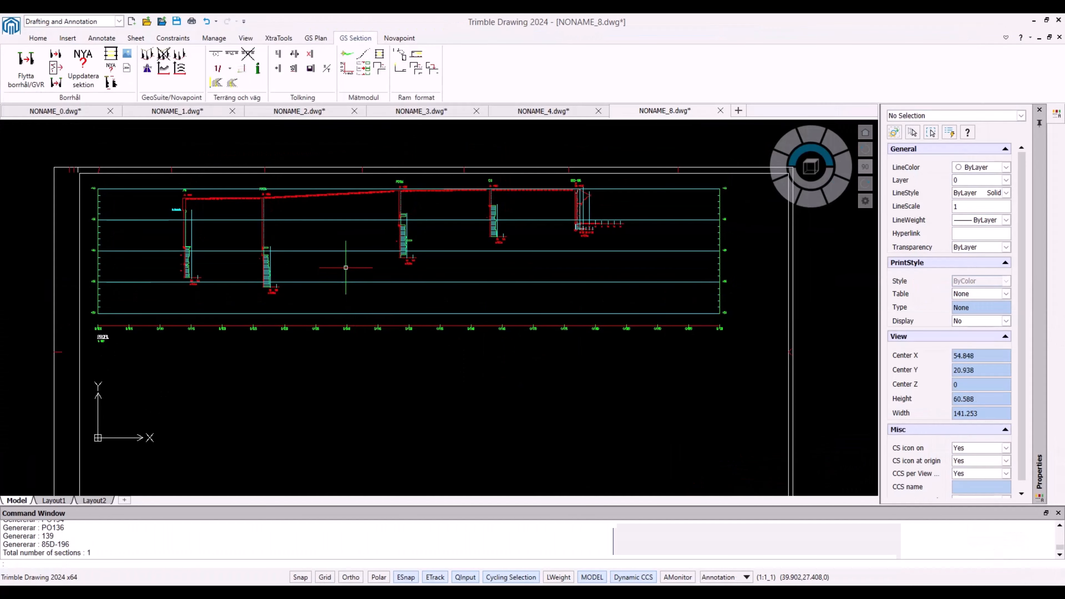
mouse_move(352, 289)
middle_mouse_down()
mouse_move(351, 306)
mouse_move(386, 318)
middle_mouse_up()
scroll(328, 280, "up", 1)
scroll(386, 318, "down", 1)
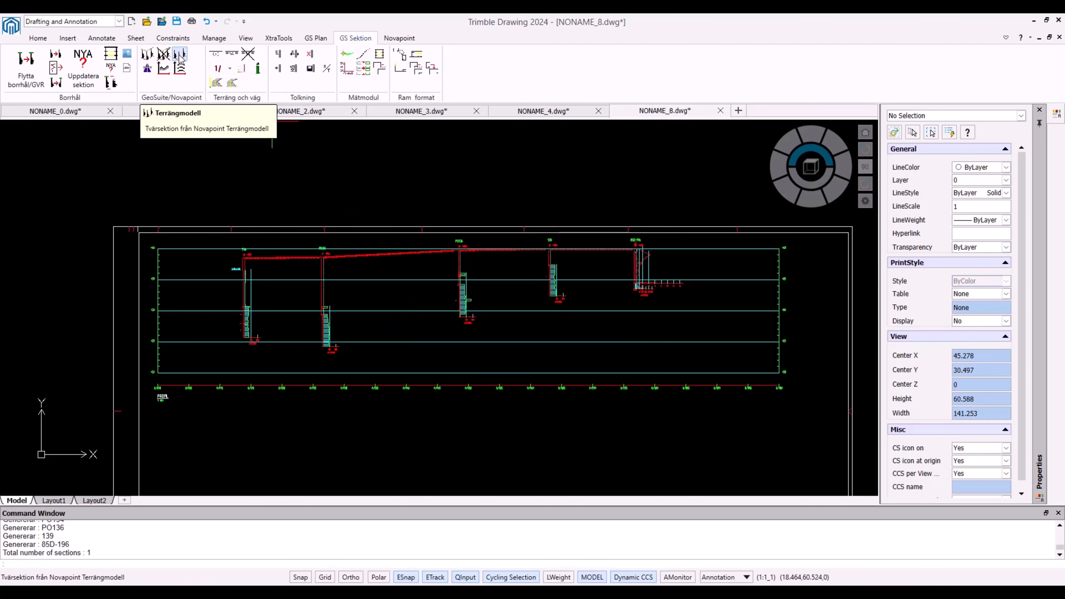
Start adding the Bef_mark terrain surface to the long profile in NONAME_8 and move the alignment selection dialog clear of the profile.
left_click(149, 55)
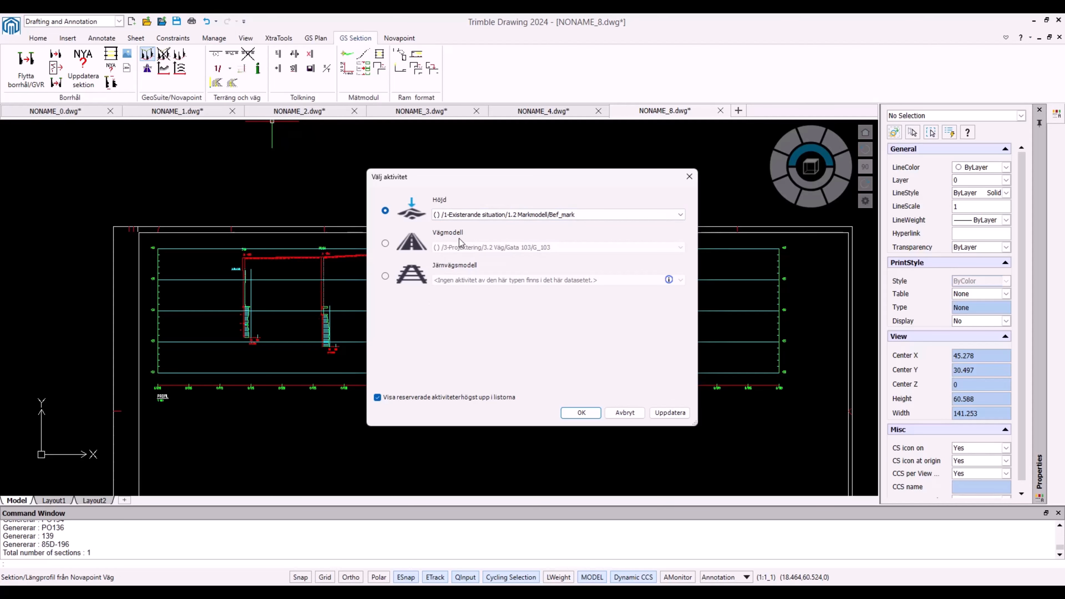
left_click(499, 215)
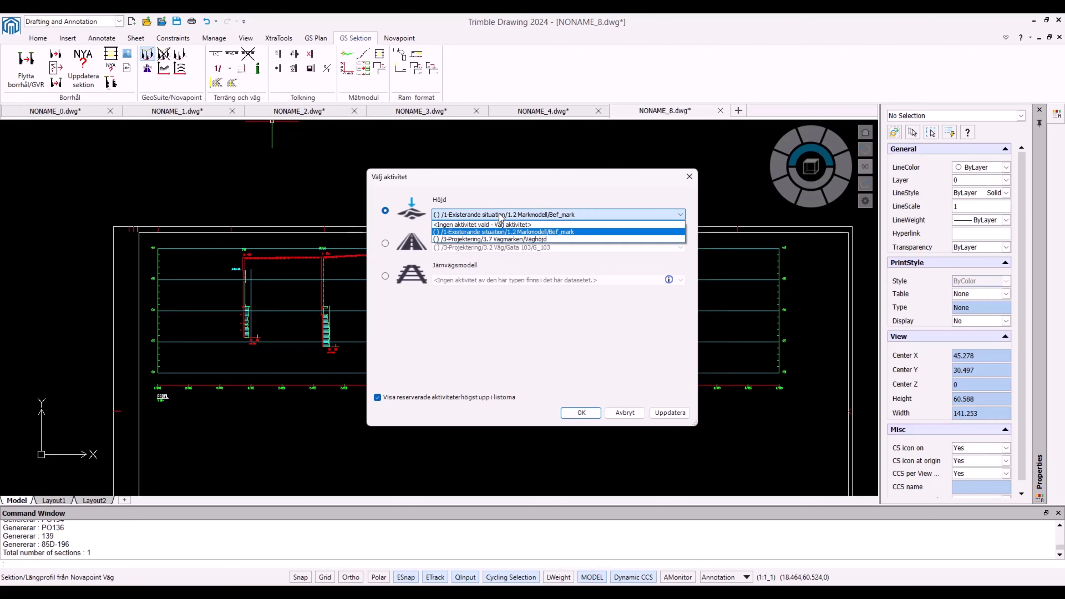
left_click(500, 217)
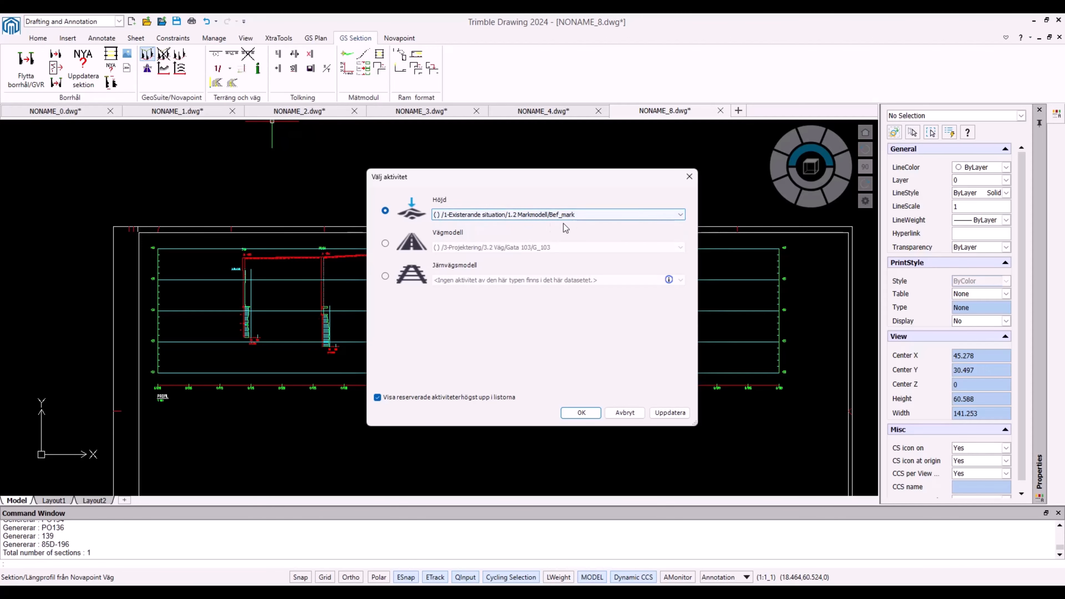
left_click(581, 412)
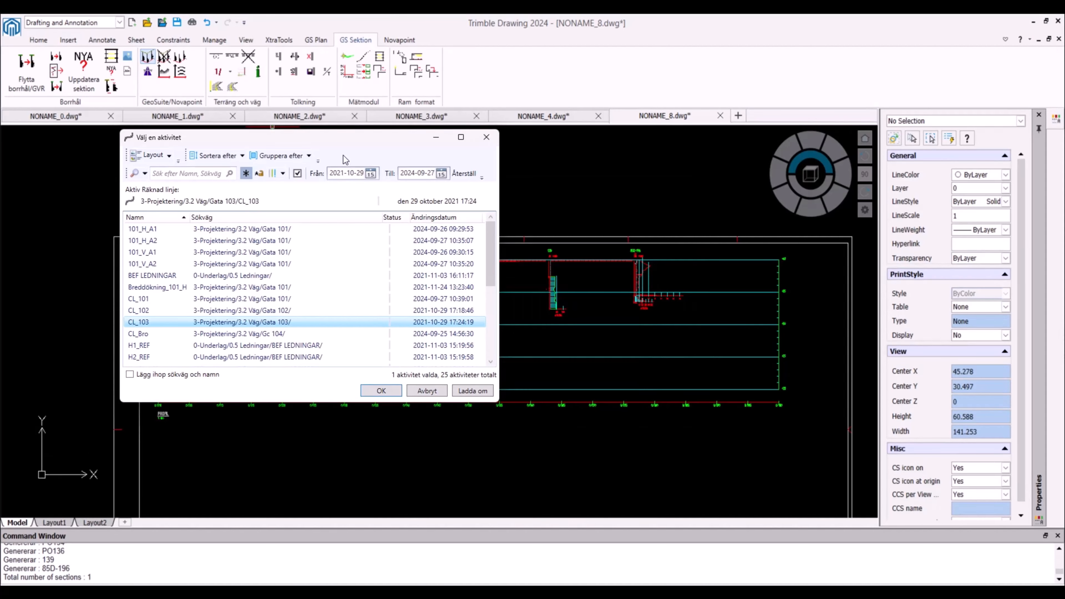
left_click_drag(341, 137, 636, 167)
left_click_drag(530, 168, 587, 172)
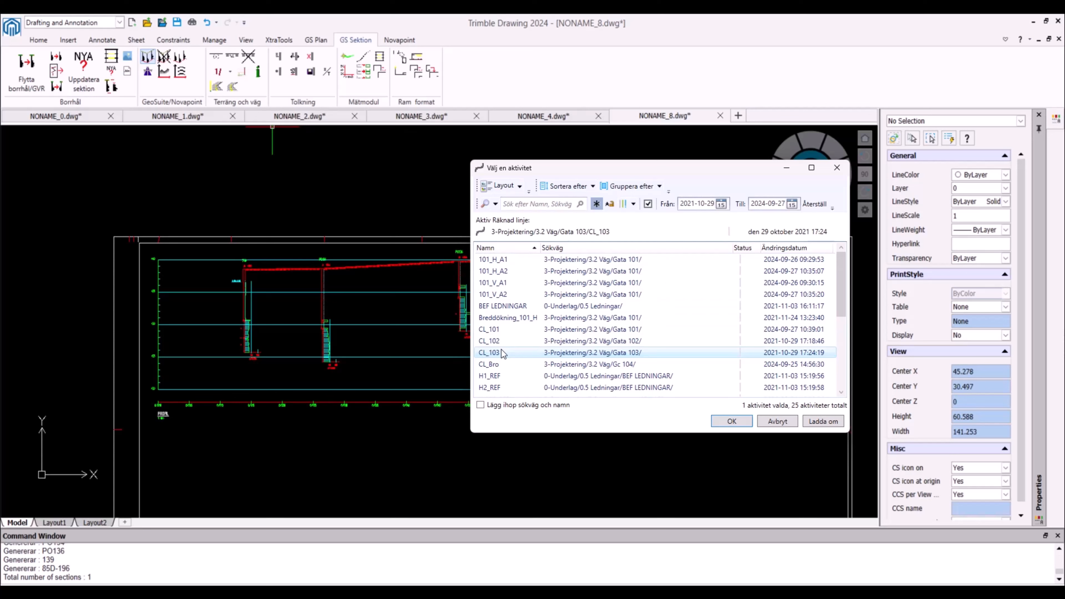
Check in GS Presentation which alignment the long profile uses, dismiss the long sections settings and return to Trimble Drawing.
left_click(619, 592)
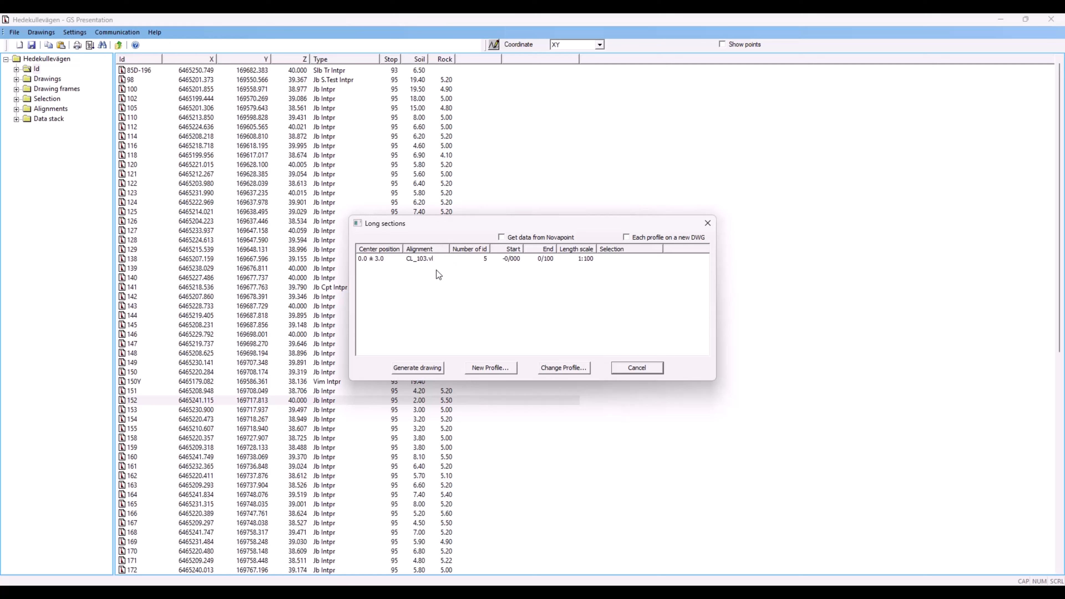
left_click(655, 367)
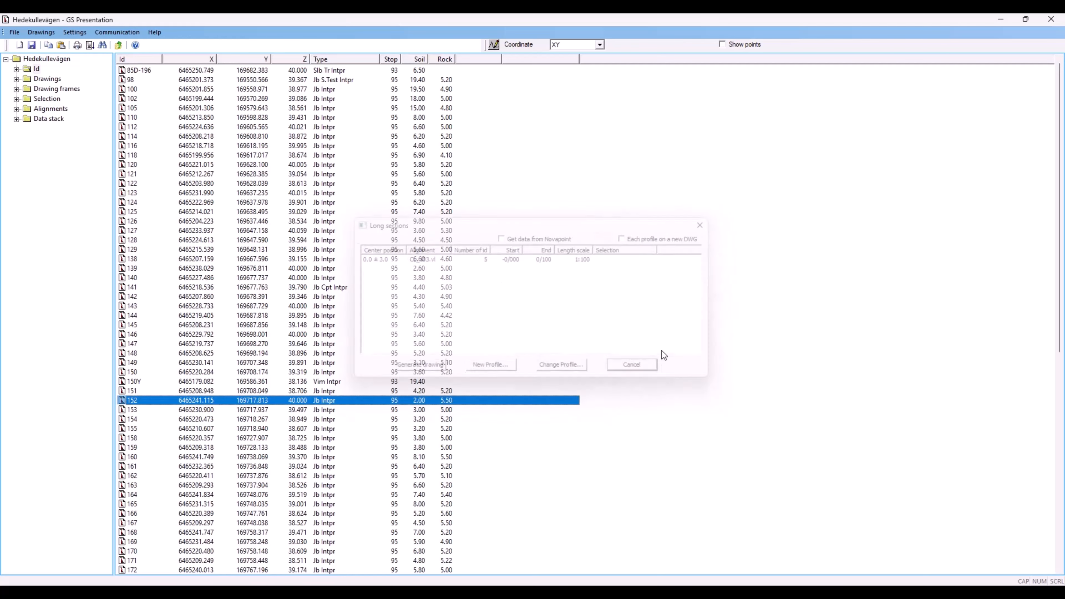
left_click(999, 21)
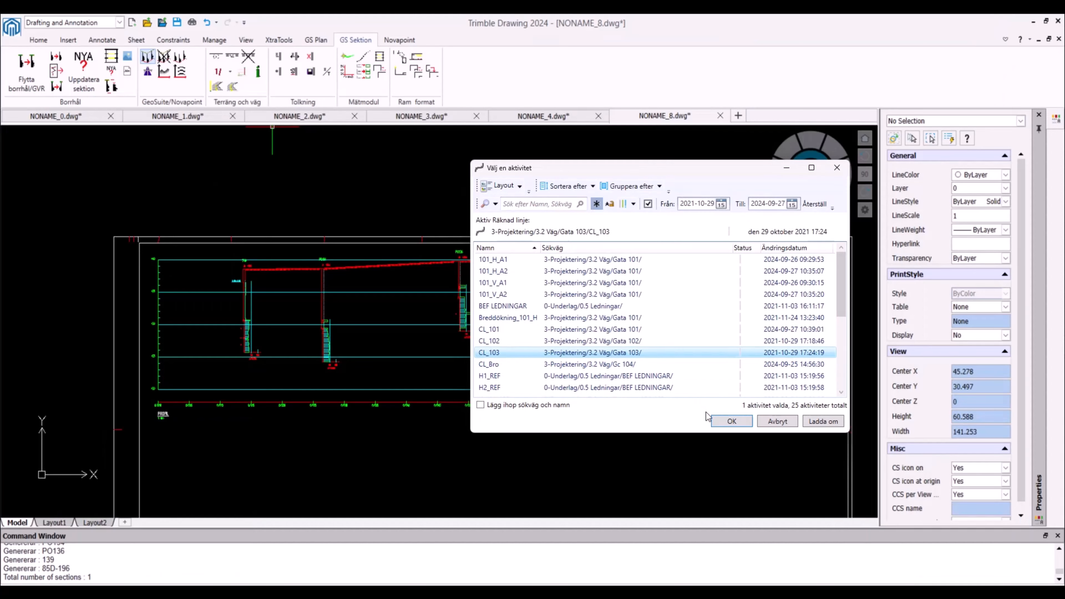
Draw the Bef_mark terrain surface on the long profile along alignment CL_103 and inspect the terrain line near the profile's start.
left_click(725, 421)
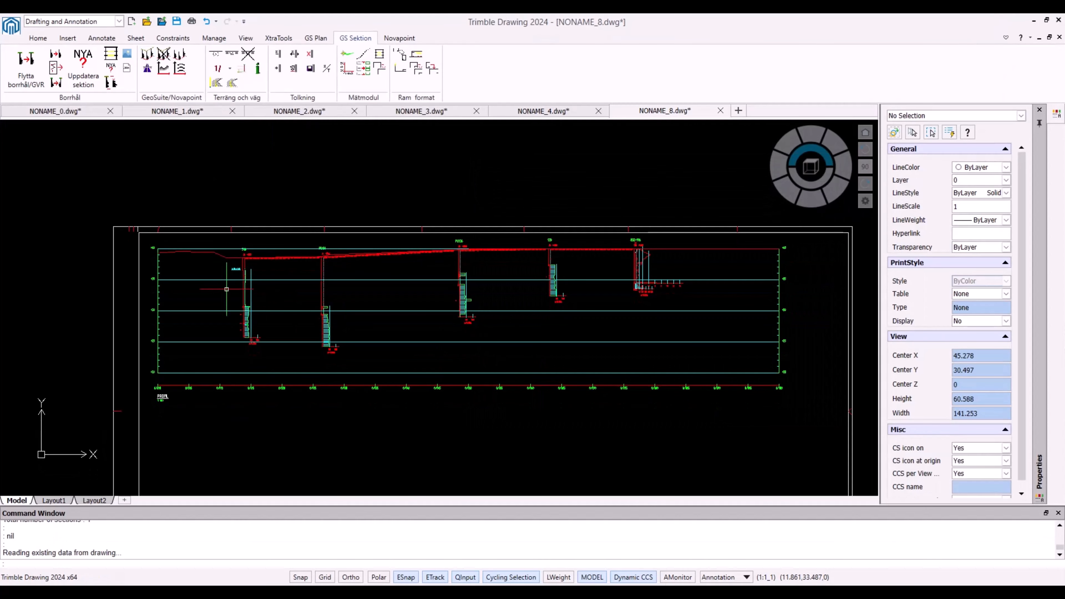
scroll(229, 265, "up", 4)
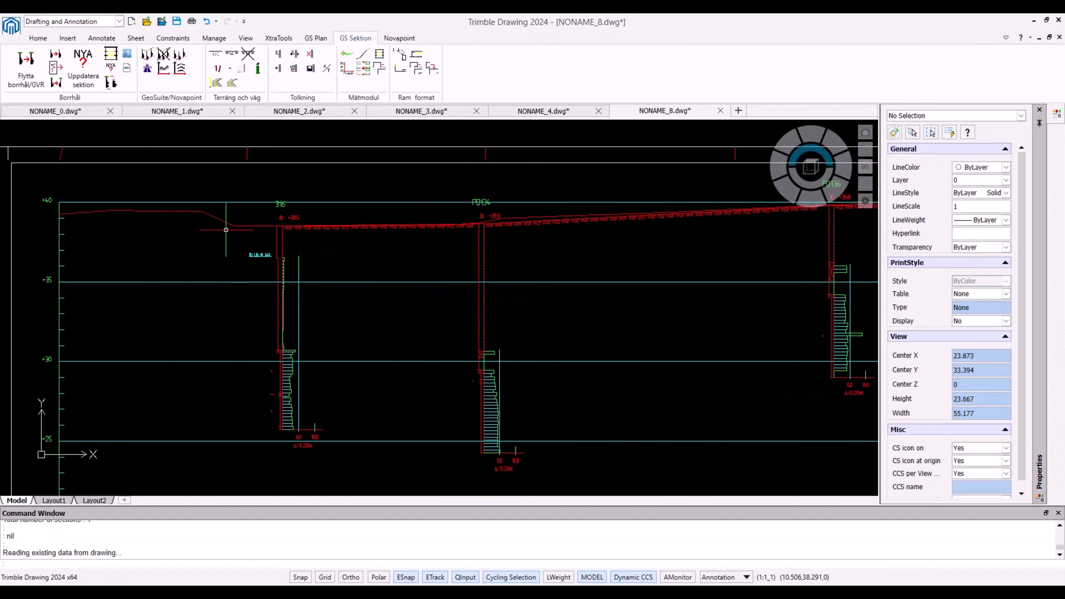
left_click(234, 226)
left_click(230, 223)
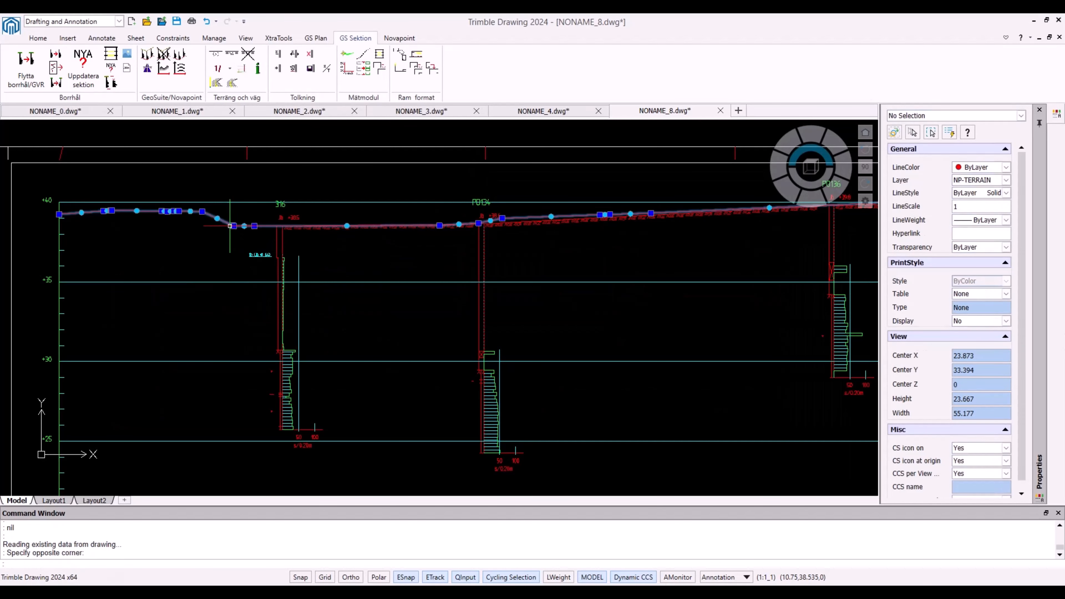
key("Escape")
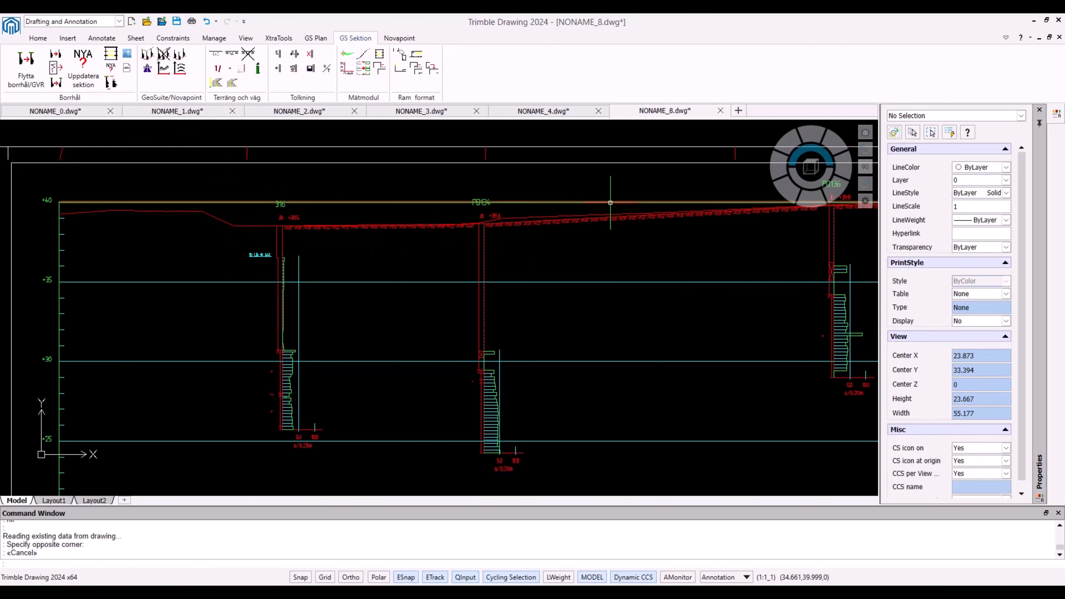
scroll(445, 353, "down", 2)
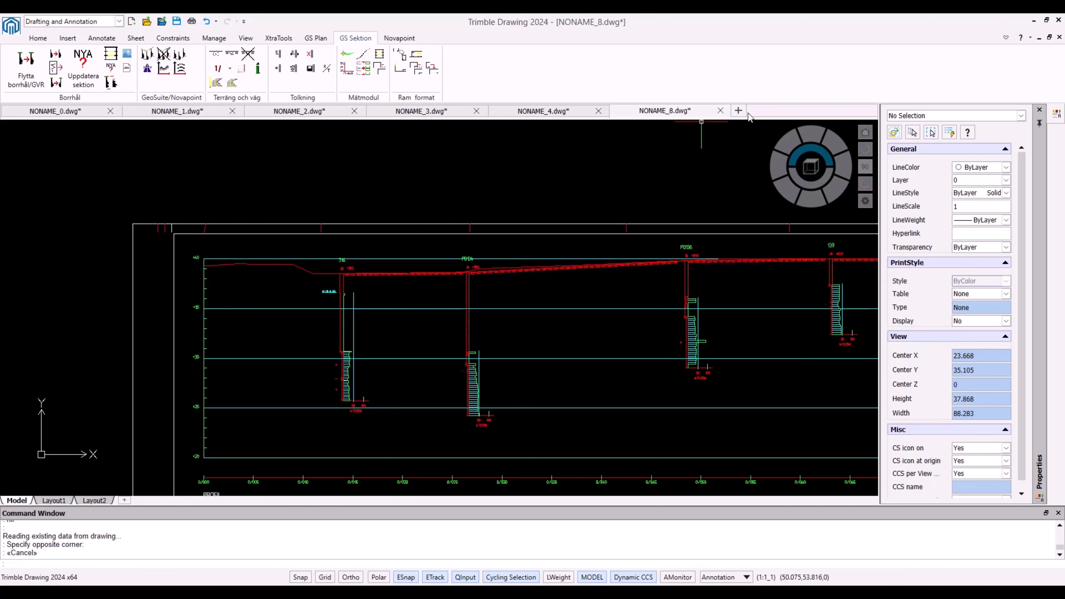
Close NONAME_8 without saving its changes and bring up the section drawing NONAME_2.
left_click(720, 110)
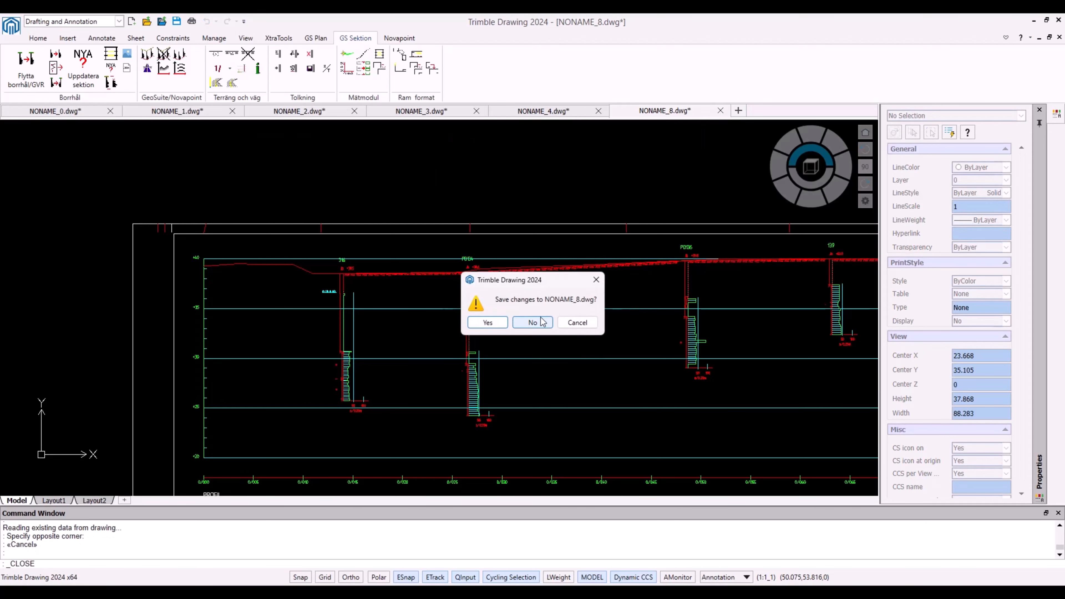
left_click(533, 323)
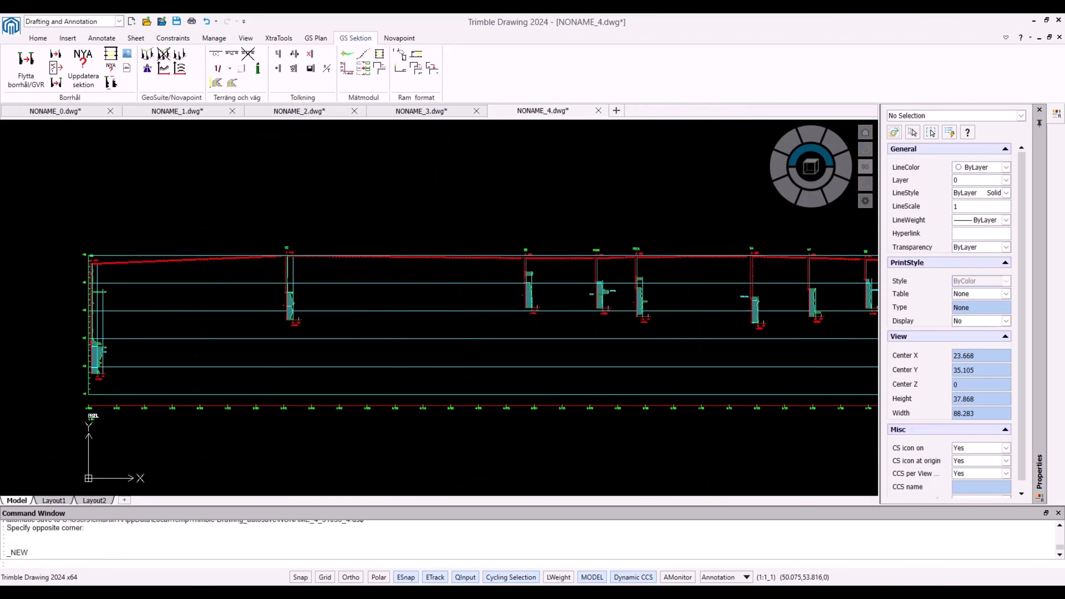
left_click(420, 111)
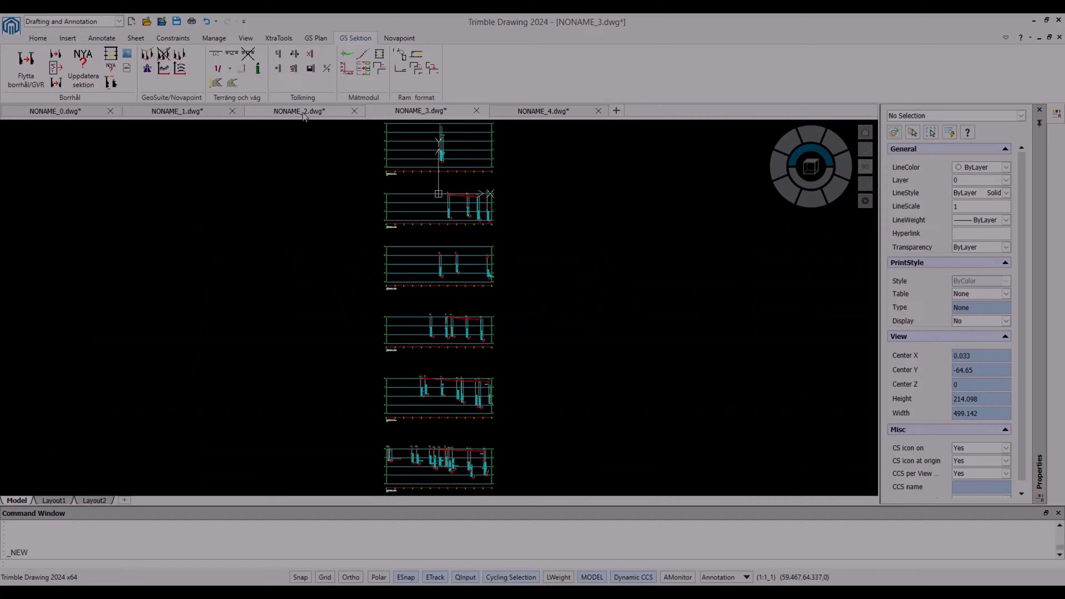
left_click(303, 114)
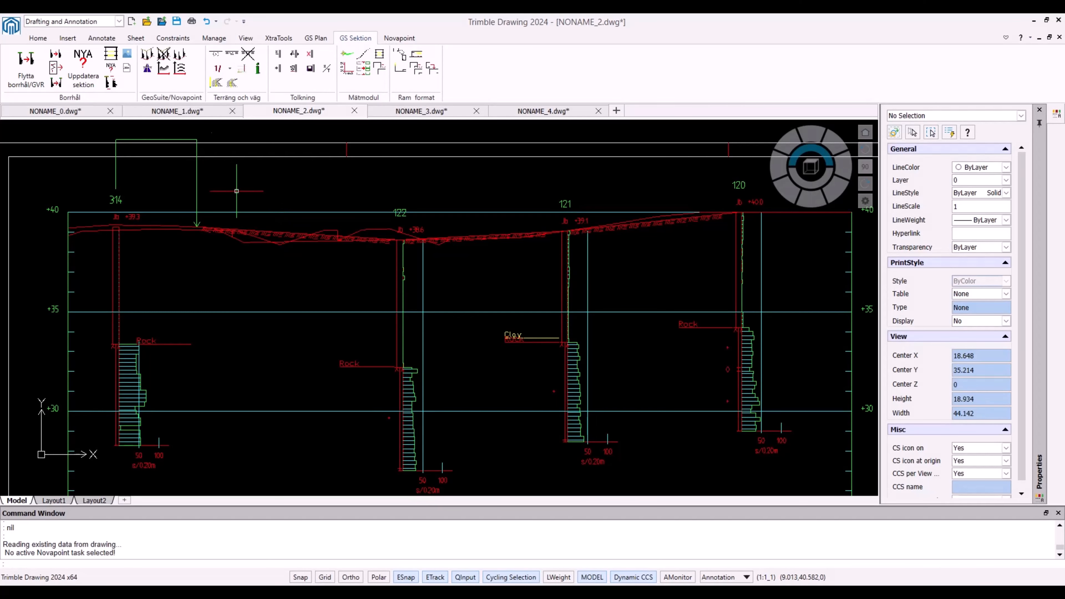
Compare the borehole plan and section line A-A in NONAME_1 with the section in NONAME_2.
left_click(180, 112)
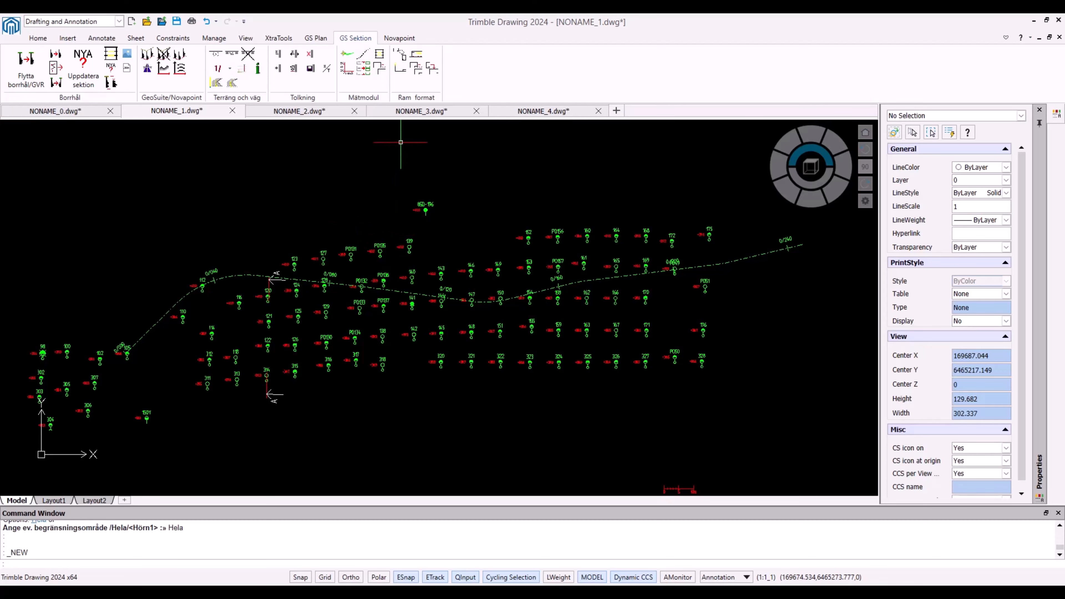
left_click(299, 110)
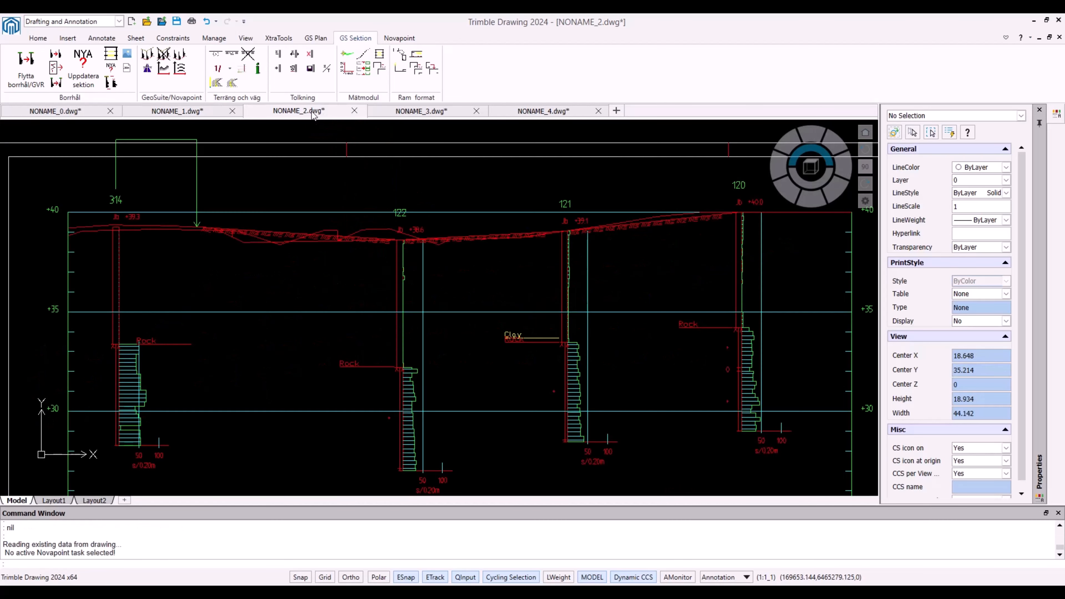
middle_click_drag(312, 244, 308, 239)
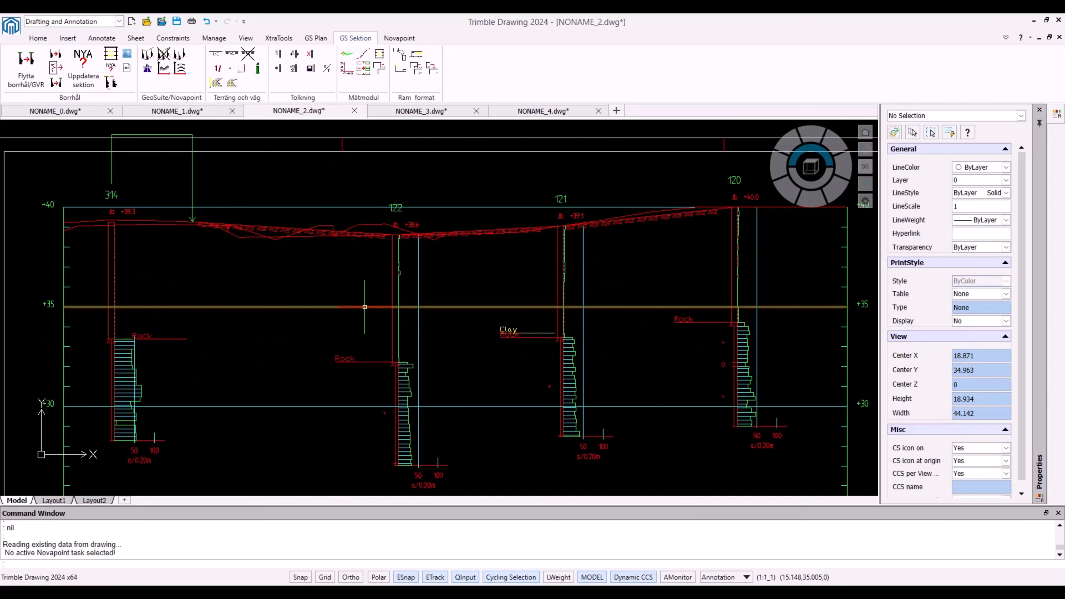
left_click(209, 111)
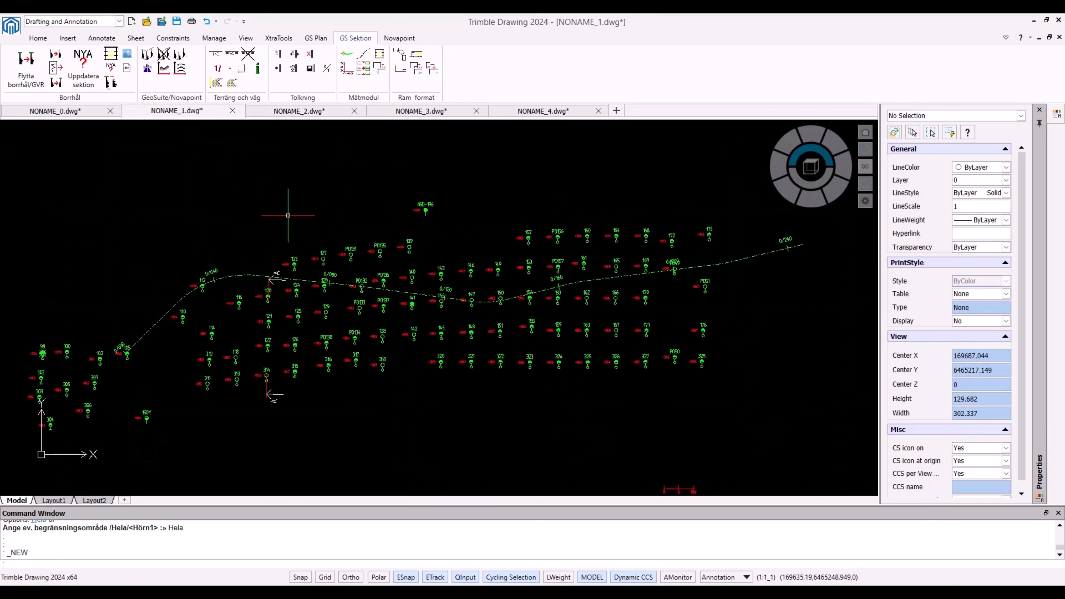
left_click(316, 111)
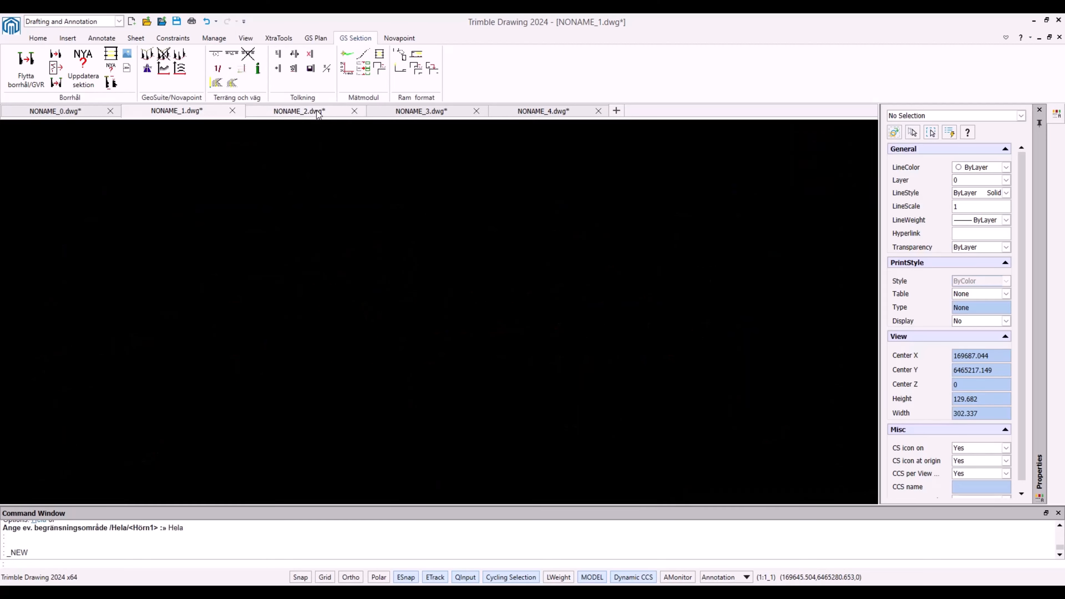